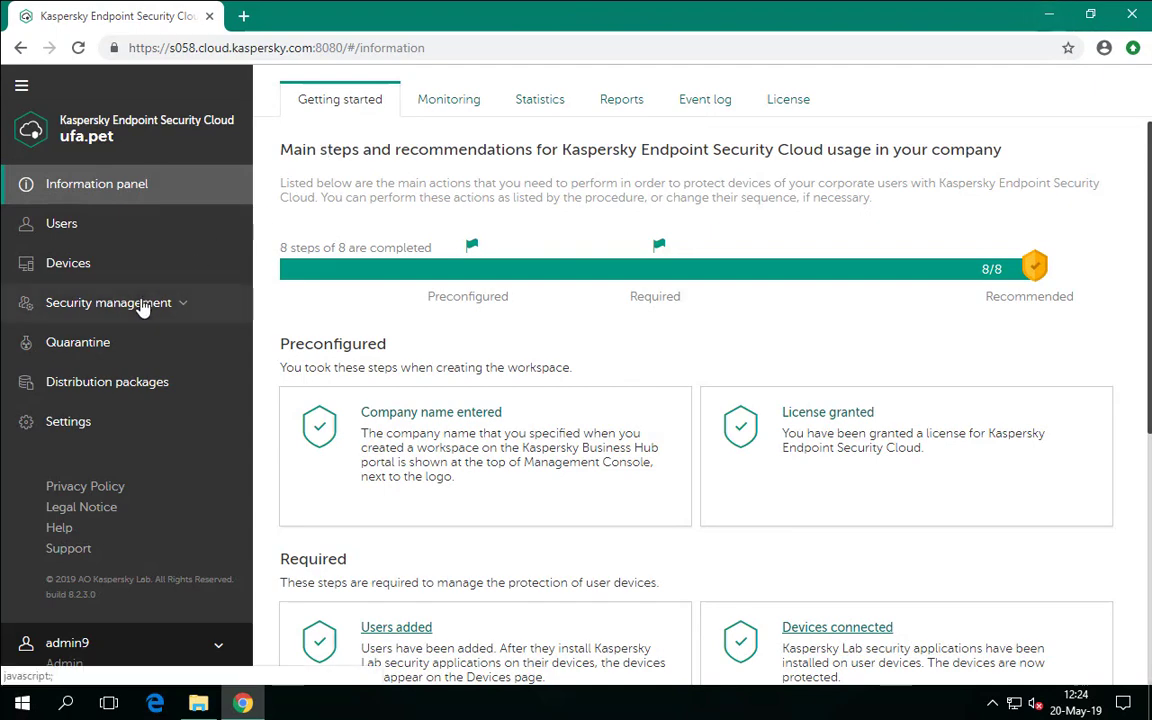
- Set the vulnerability detection schedule in Vulnerability assessment to every day with a 12:30 start time and save it
{"action": "left_click", "coordinate": [142, 304]}
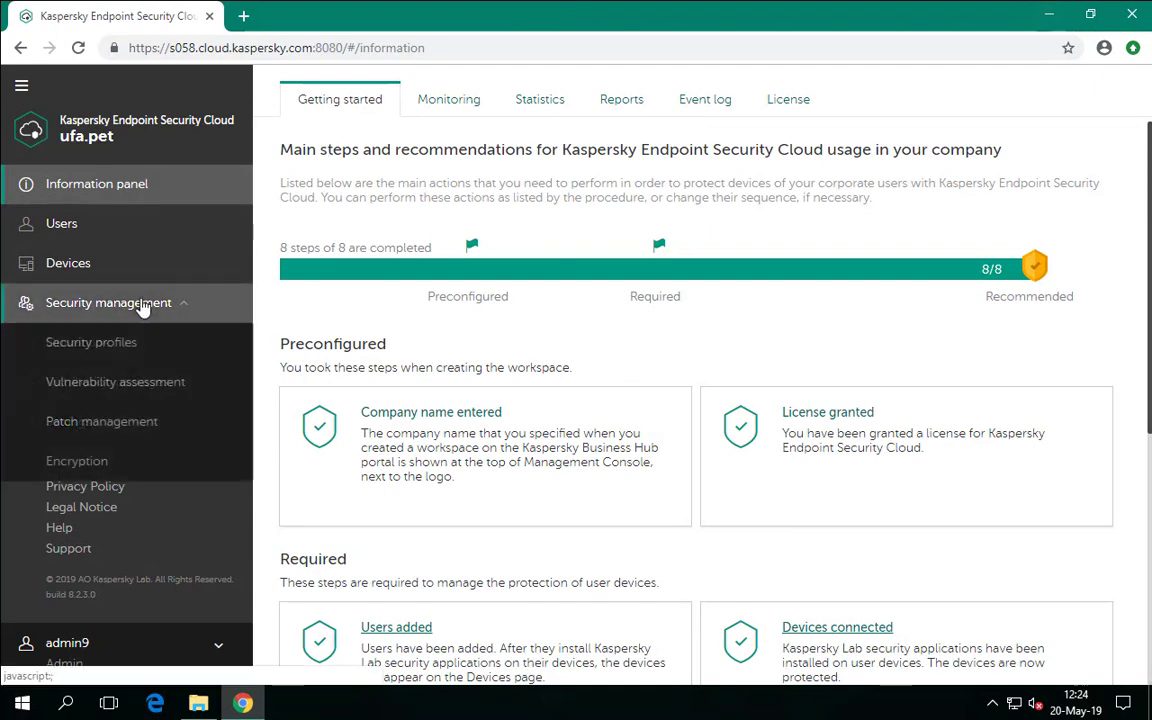
{"action": "left_click", "coordinate": [121, 384]}
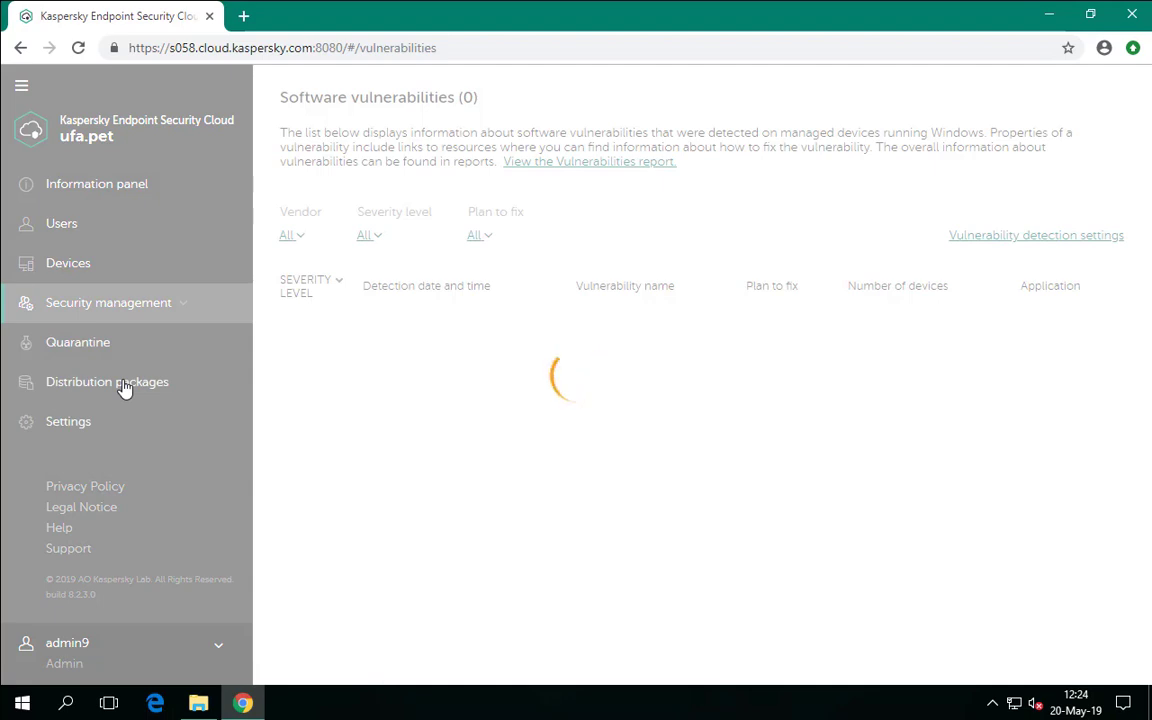
{"action": "left_click", "coordinate": [1073, 237]}
{"action": "left_click", "coordinate": [1097, 214]}
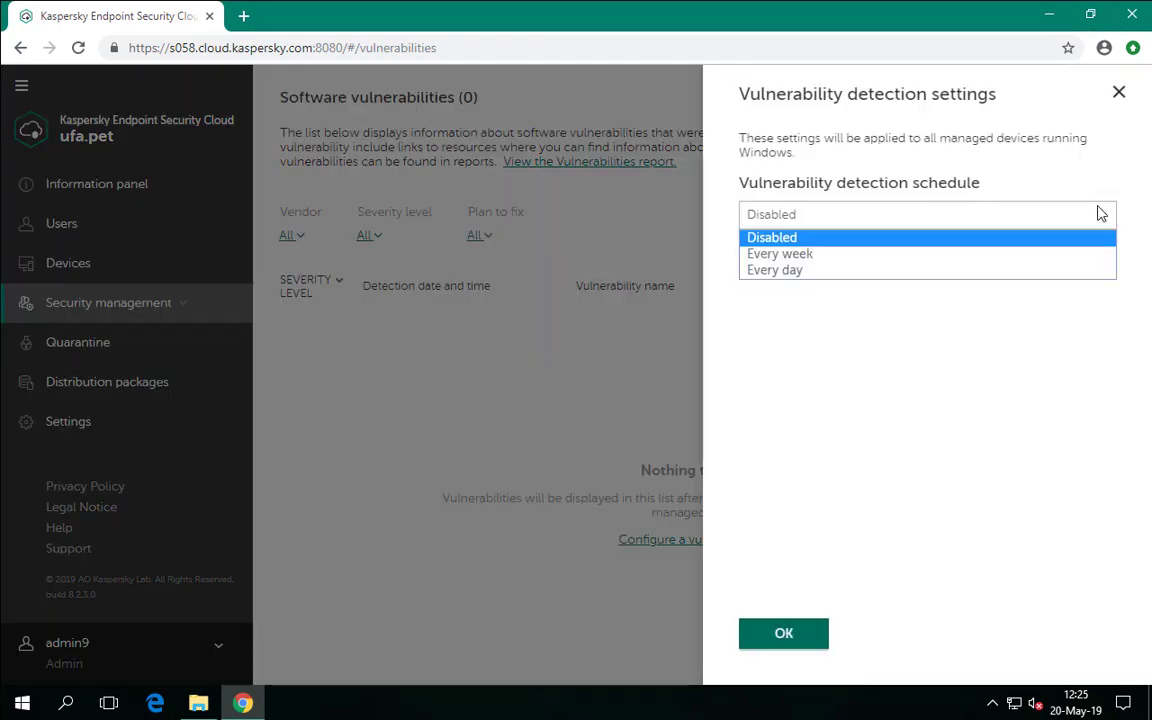
{"action": "left_click", "coordinate": [1053, 272]}
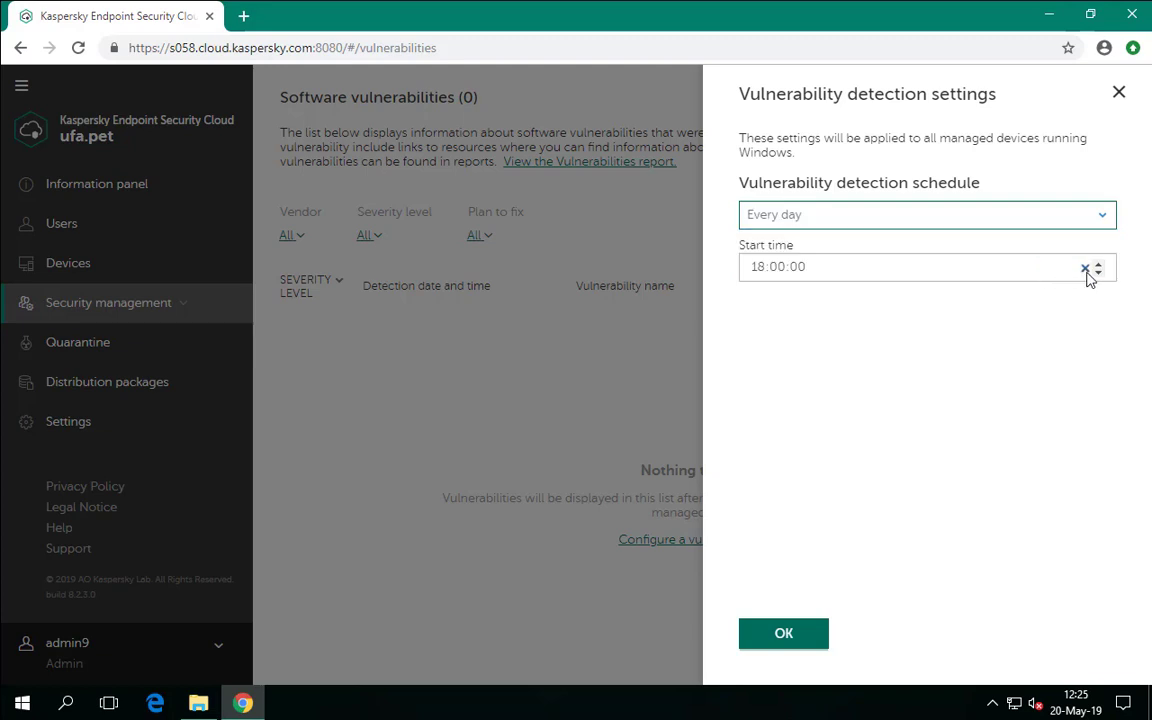
{"action": "left_click", "coordinate": [781, 270]}
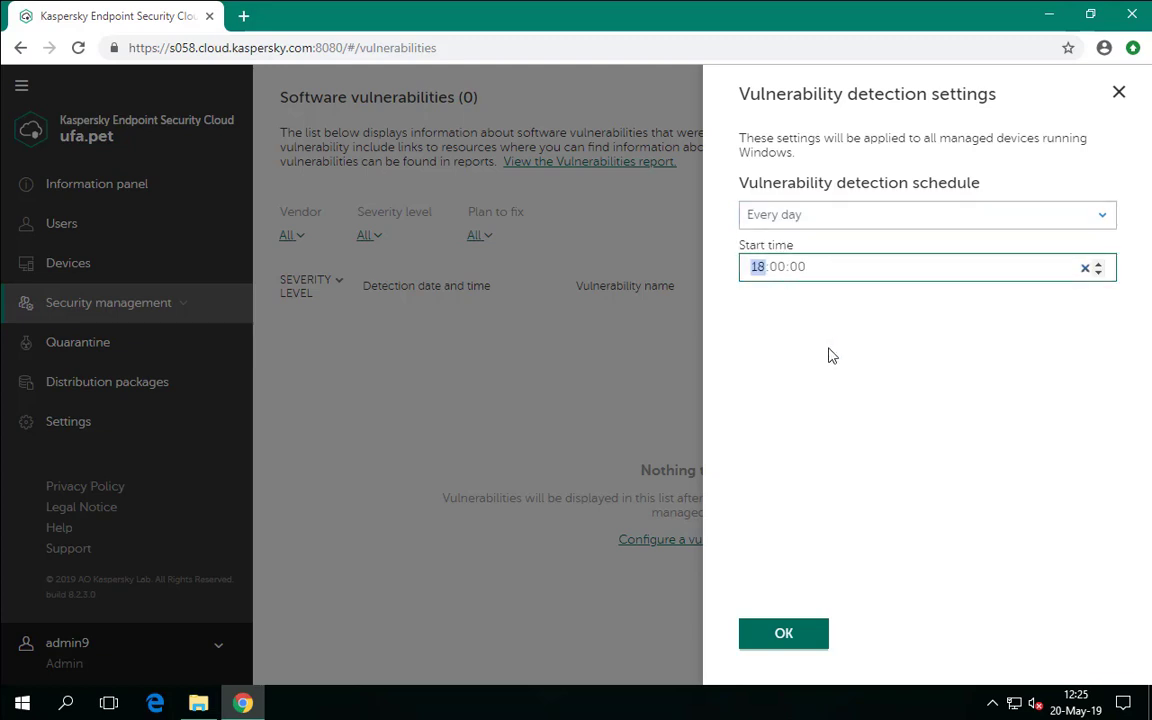
{"action": "type", "text": "12:30"}
{"action": "left_click", "coordinate": [796, 638]}
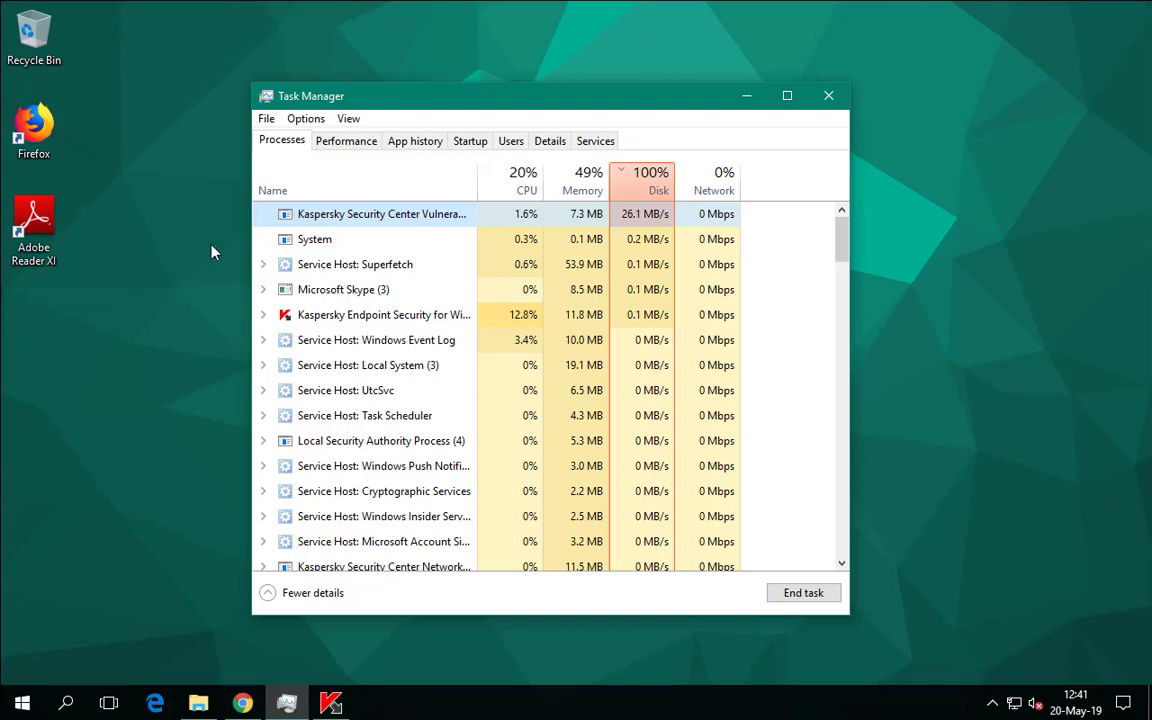
- In Task Manager, widen the window and its Name column to read the full process names
{"action": "left_click_drag", "start_coordinate": [248, 251], "coordinate": [132, 250]}
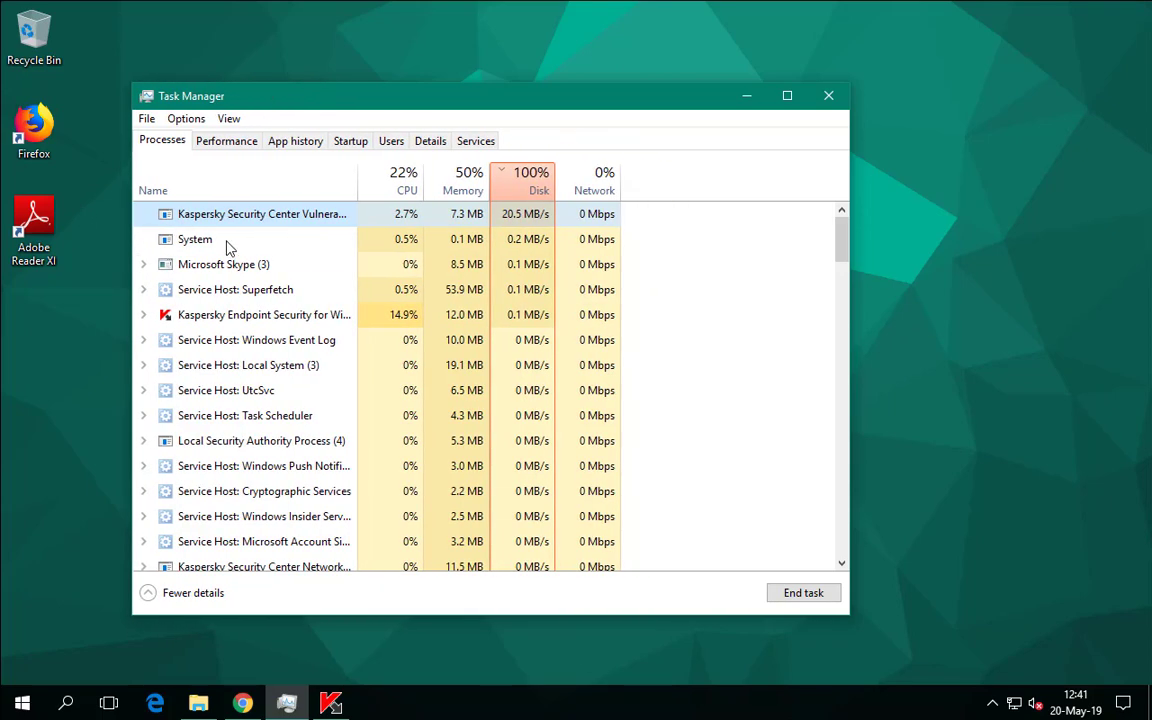
{"action": "left_click_drag", "start_coordinate": [357, 175], "coordinate": [644, 182]}
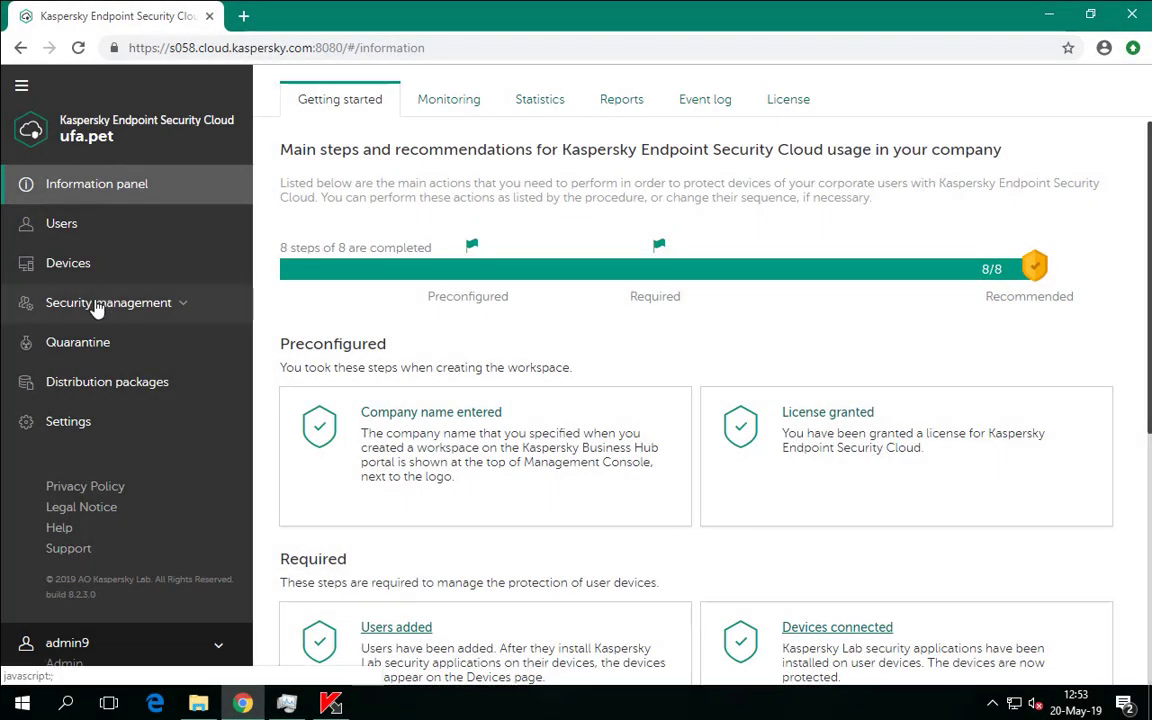
- From the Vulnerability assessment list, find the patches for vulnerability KLA11453 and open the Mozilla Thunderbird 60.6.1 update's properties
{"action": "left_click", "coordinate": [97, 302]}
{"action": "left_click", "coordinate": [112, 380]}
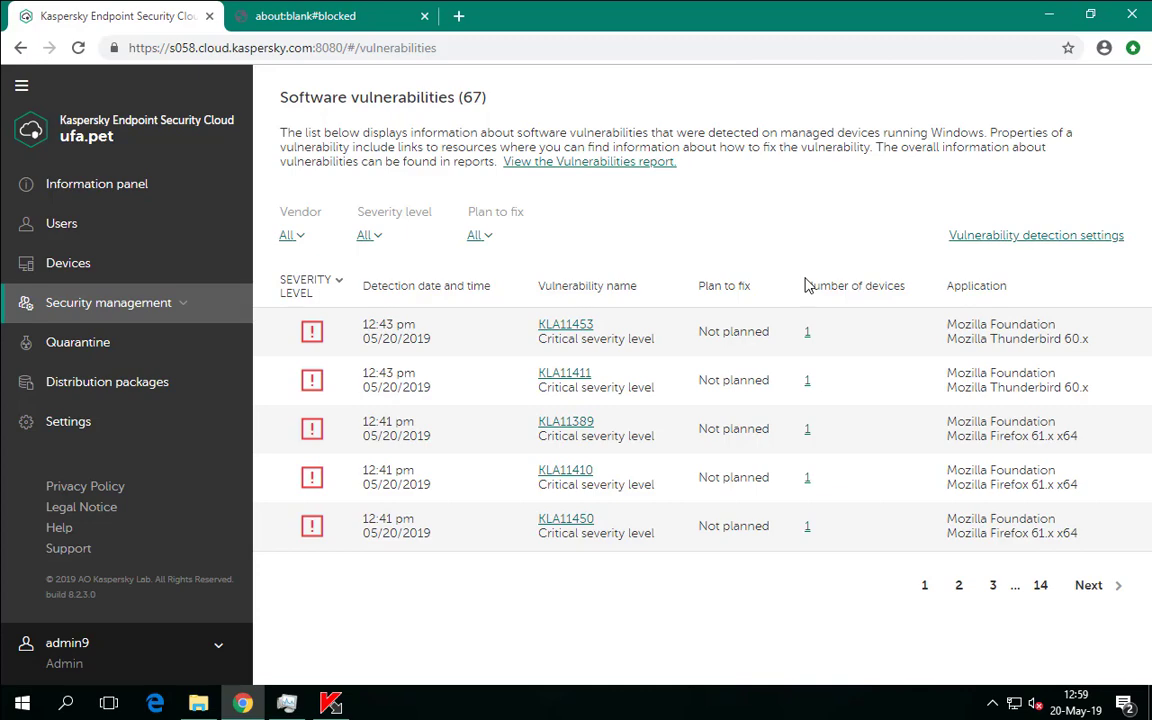
{"action": "left_click", "coordinate": [561, 325]}
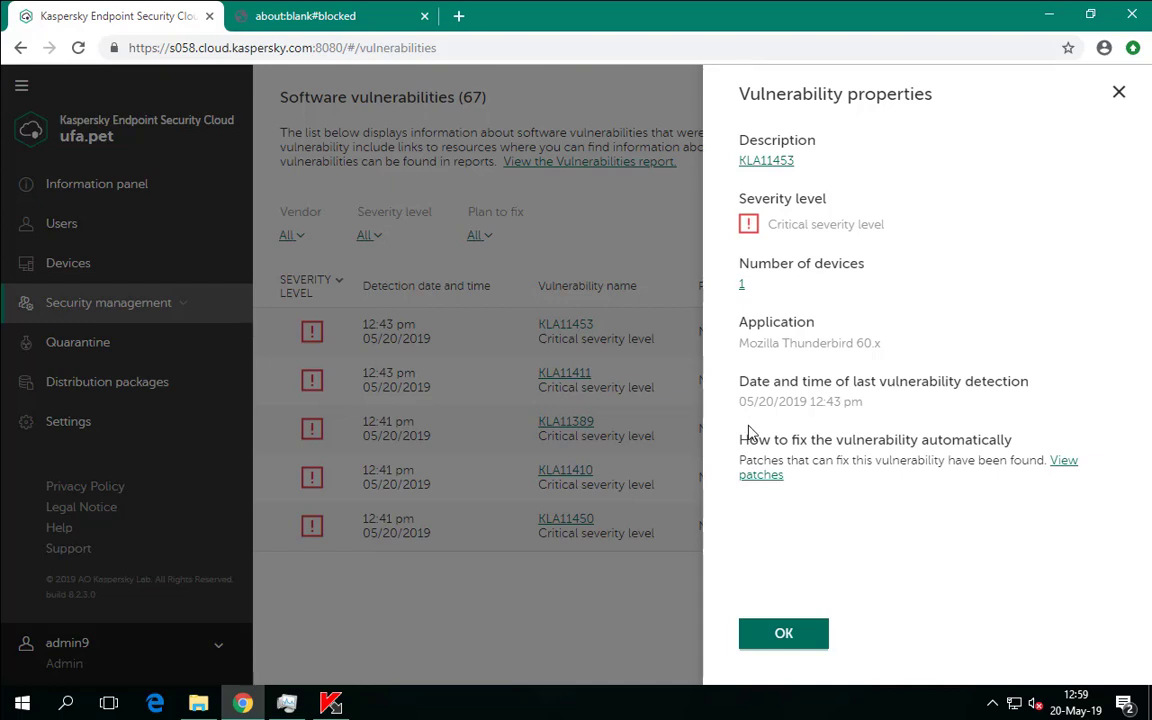
{"action": "left_click", "coordinate": [770, 479]}
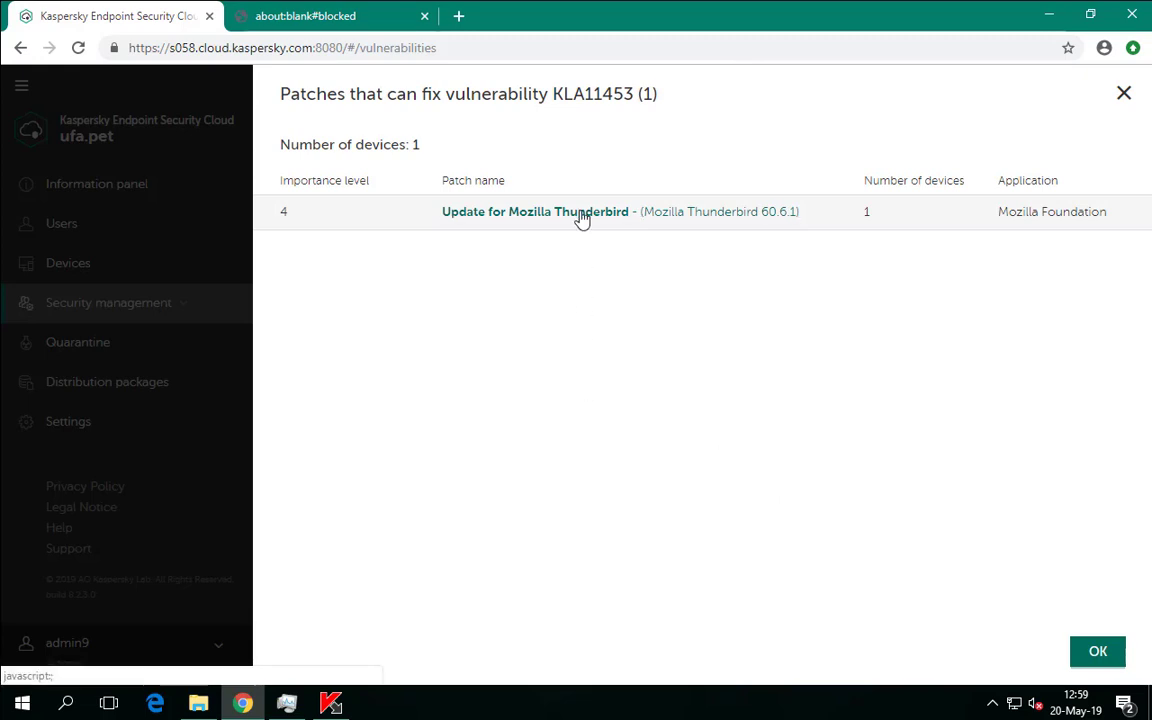
{"action": "left_click", "coordinate": [582, 215]}
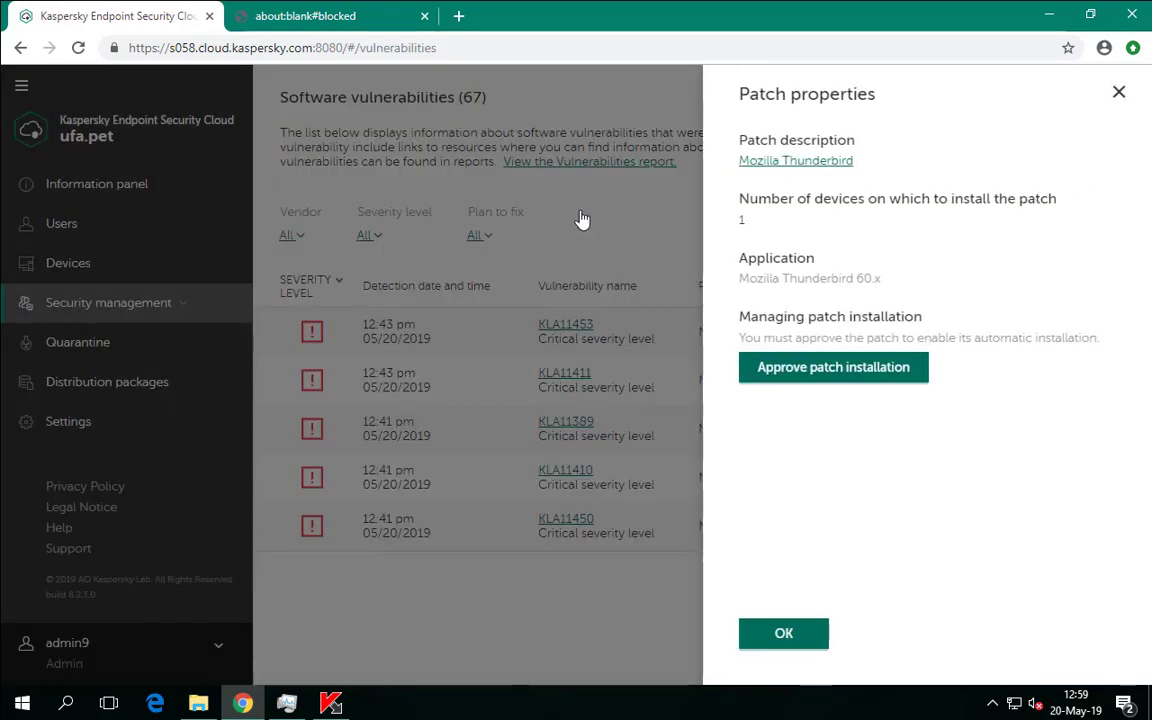
- Approve the Mozilla Thunderbird patch for installation and accept its end user license agreement
{"action": "left_click", "coordinate": [846, 370]}
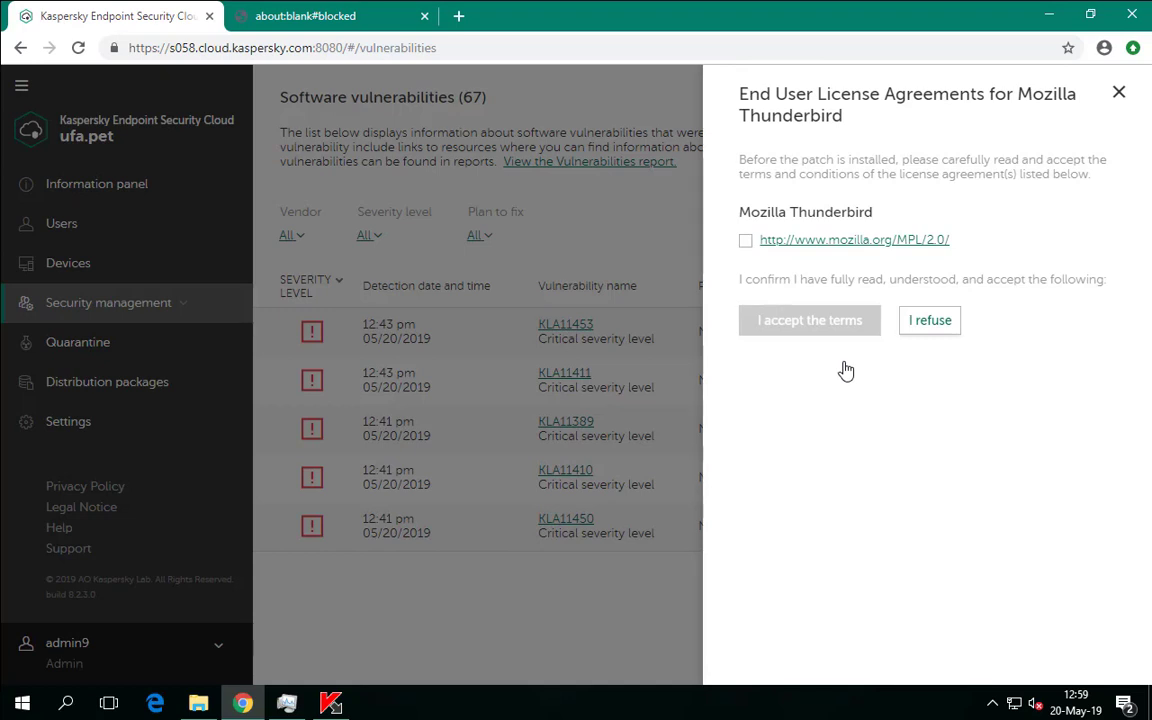
{"action": "left_click", "coordinate": [745, 241]}
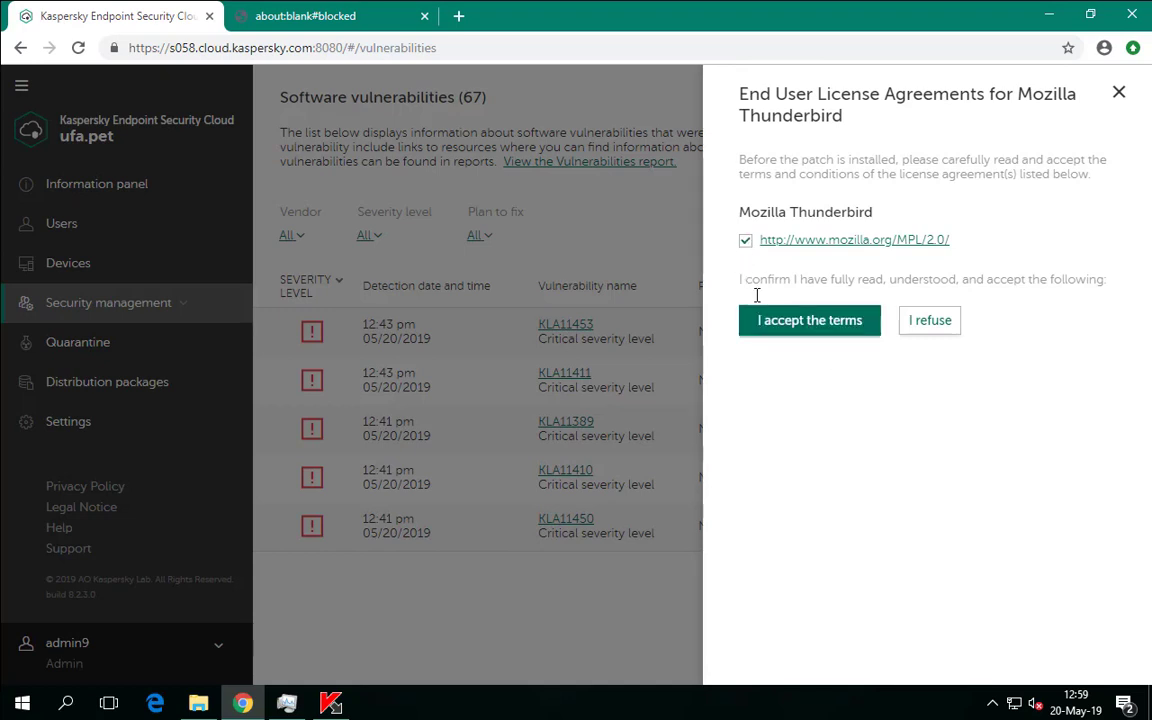
{"action": "left_click", "coordinate": [810, 321]}
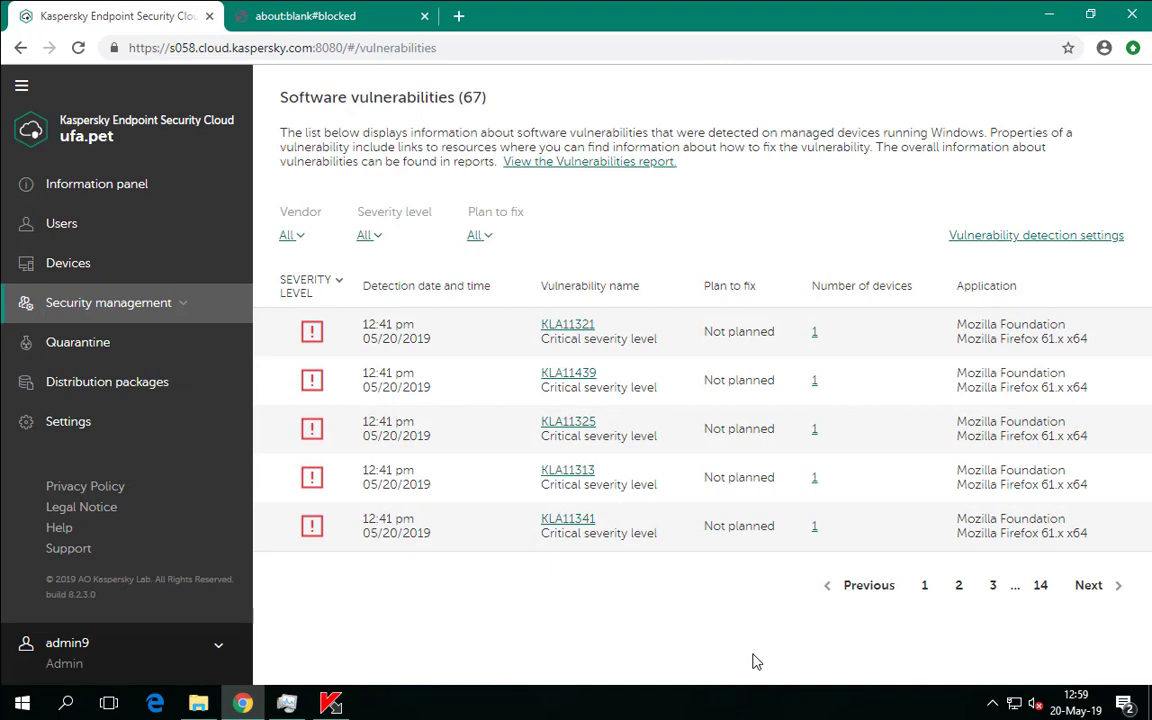
- Approve installation of the Windows 10 Version 1709 Flash Player update (KB4056887) that fixes vulnerability KLA11174
{"action": "left_click", "coordinate": [993, 587]}
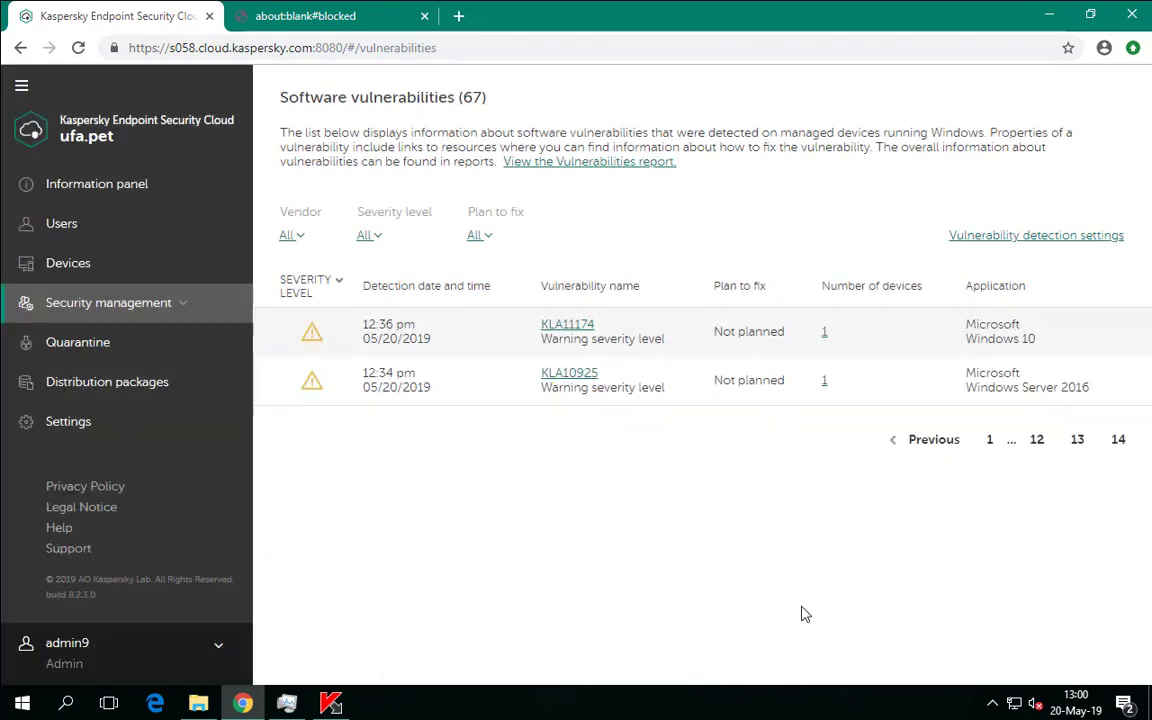
{"action": "left_click", "coordinate": [587, 338]}
{"action": "left_click", "coordinate": [1057, 473]}
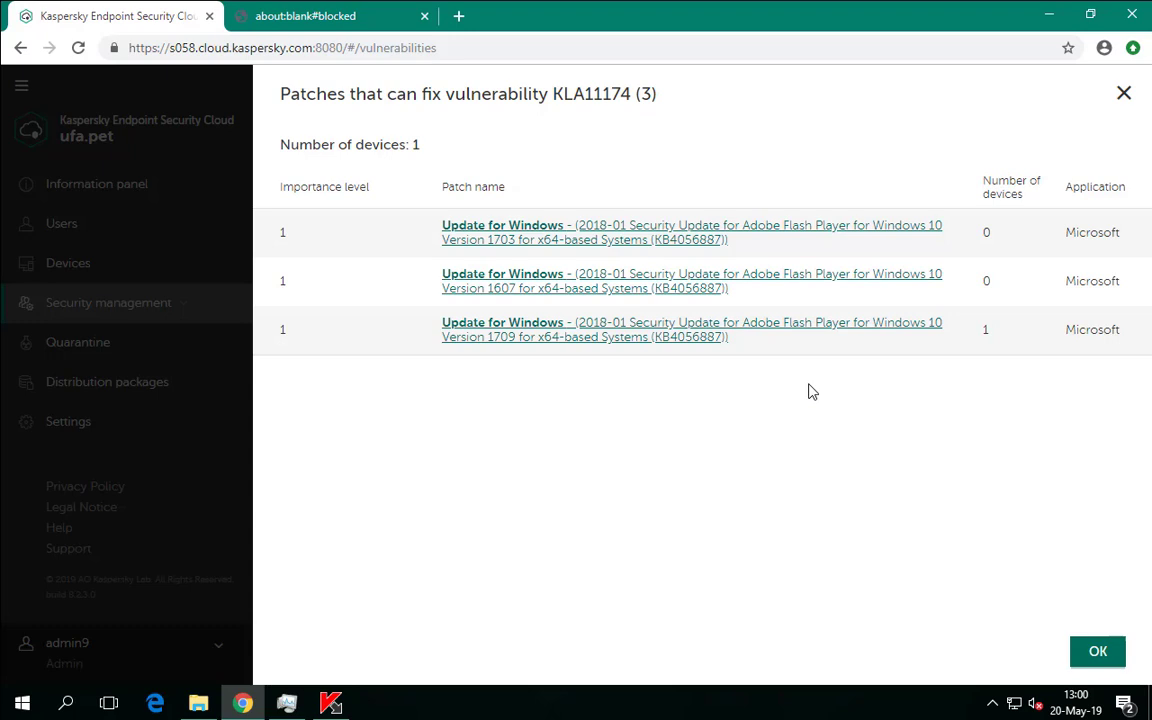
{"action": "left_click", "coordinate": [800, 330]}
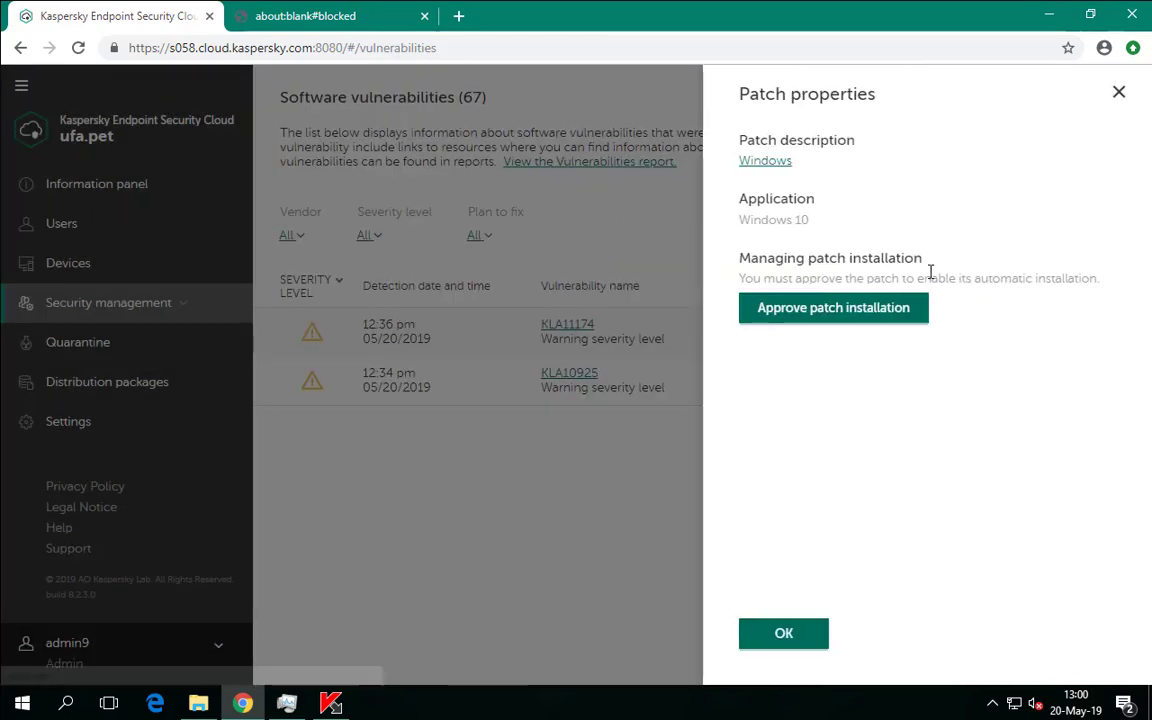
{"action": "left_click", "coordinate": [836, 316]}
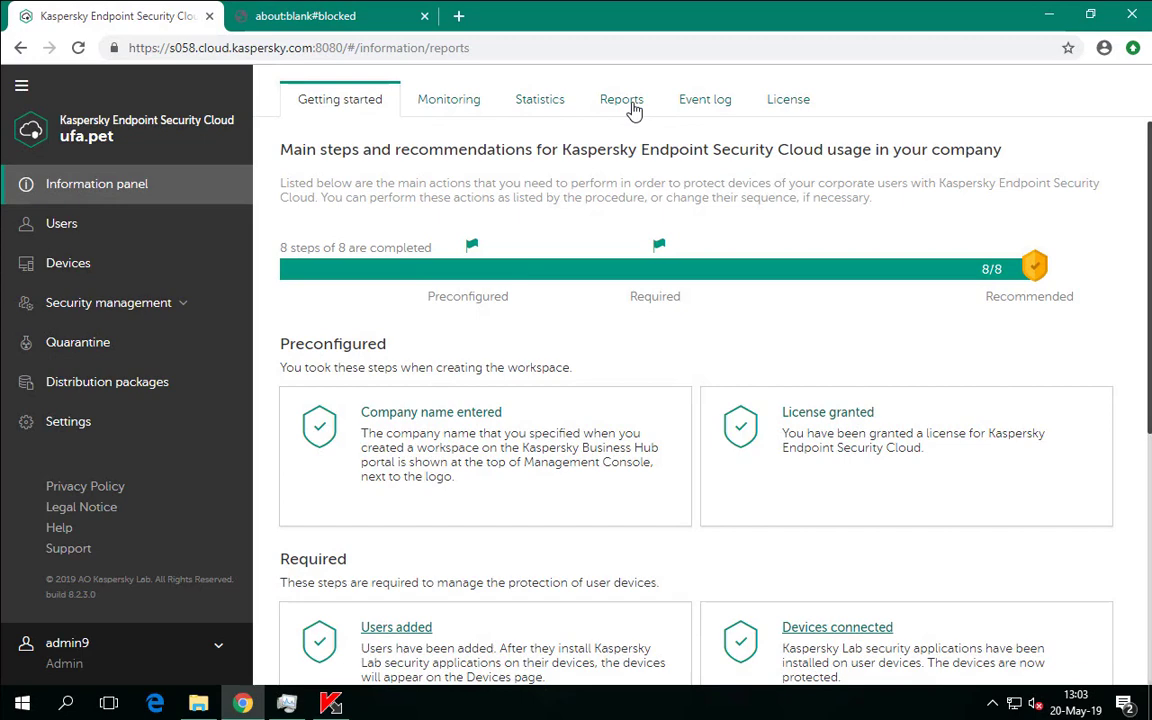
- Open the Vulnerabilities report from the information panel and review its chart and the list of vulnerable applications
{"action": "left_click", "coordinate": [632, 105]}
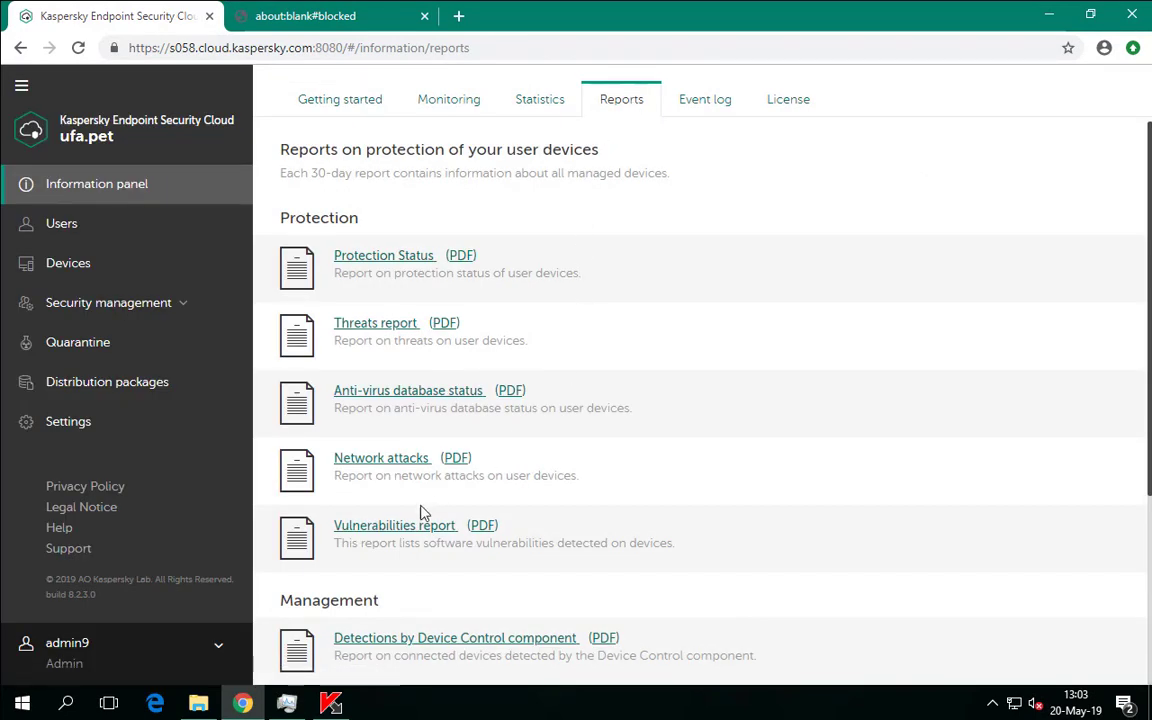
{"action": "left_click", "coordinate": [411, 526]}
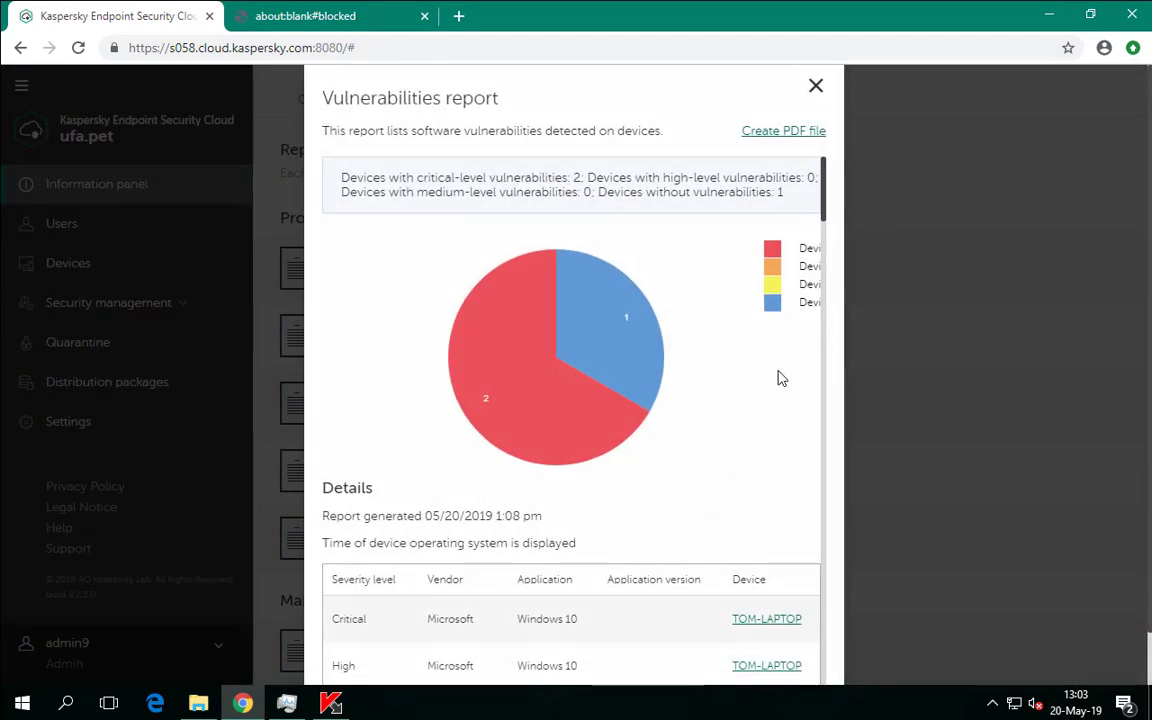
{"action": "scroll", "coordinate": [807, 404], "scroll_direction": "down", "scroll_amount": 10}
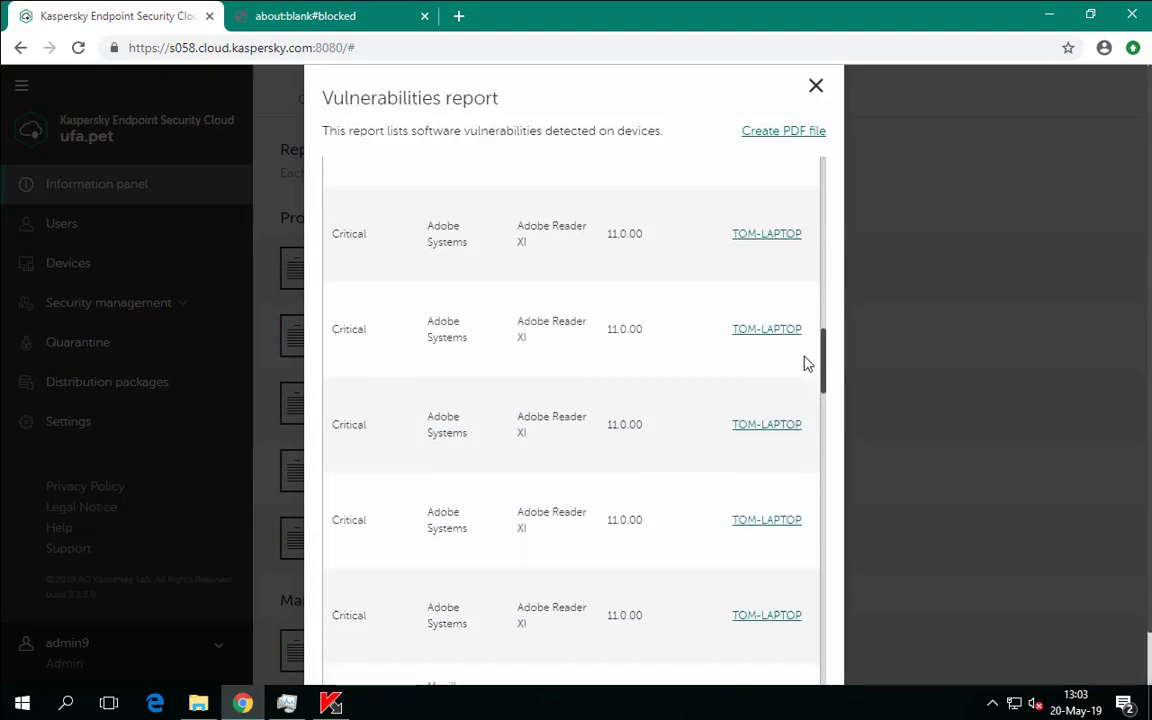
{"action": "scroll", "coordinate": [807, 364], "scroll_direction": "down", "scroll_amount": 5}
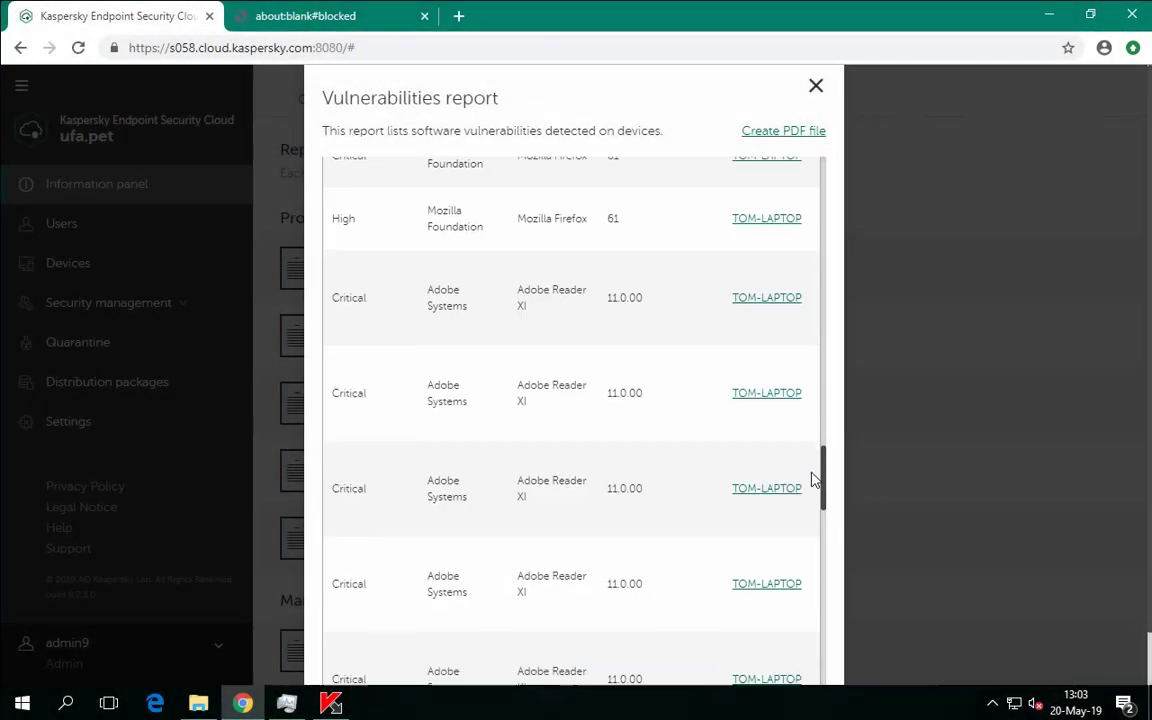
{"action": "left_click_drag", "start_coordinate": [813, 476], "coordinate": [836, 681]}
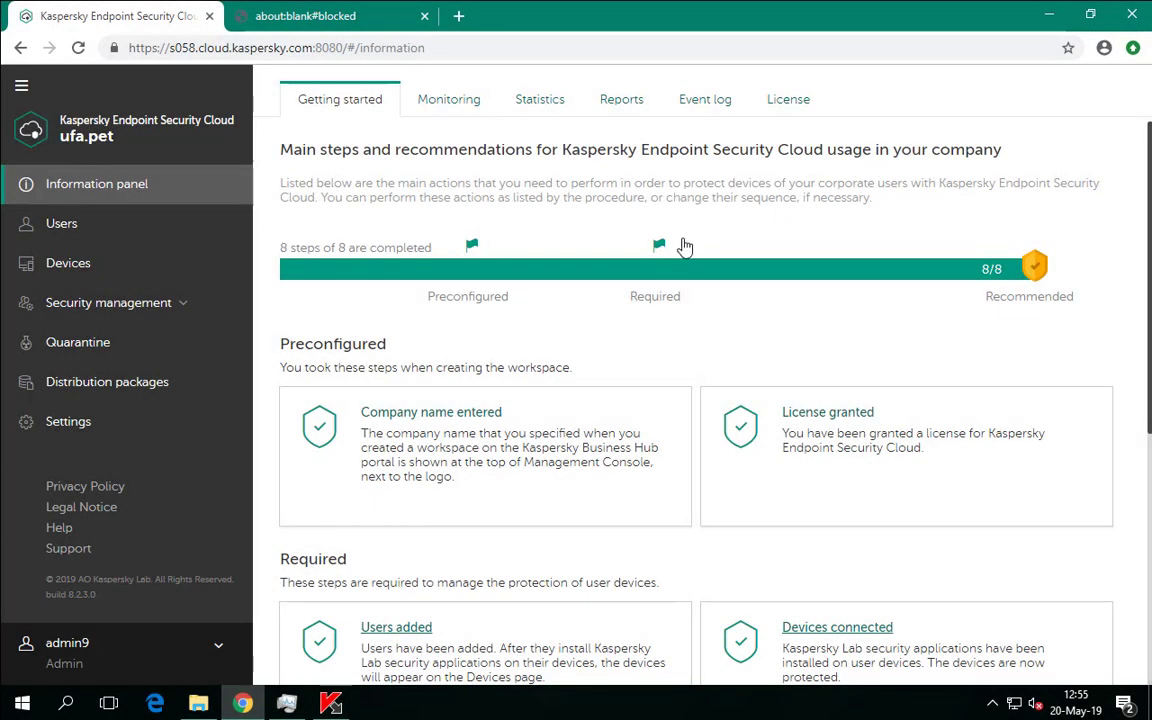
- In the Patch management installation settings, schedule patch installation for every day with a start time of 13:00:00
{"action": "left_click", "coordinate": [155, 302]}
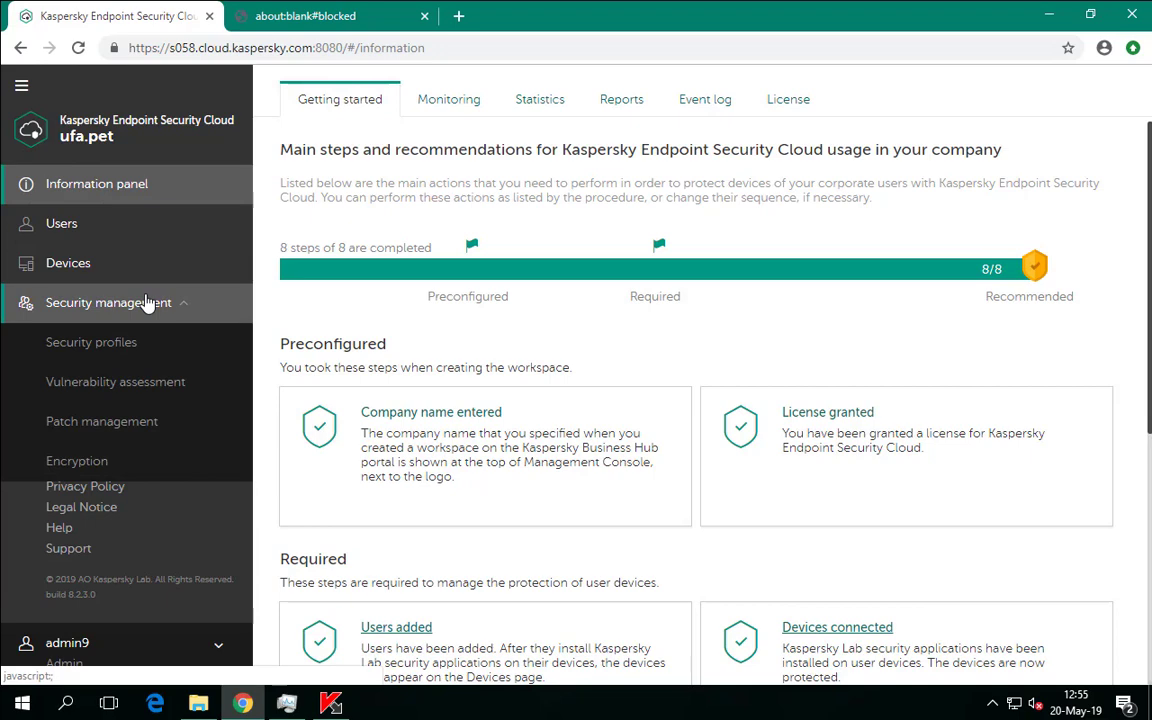
{"action": "left_click", "coordinate": [72, 420]}
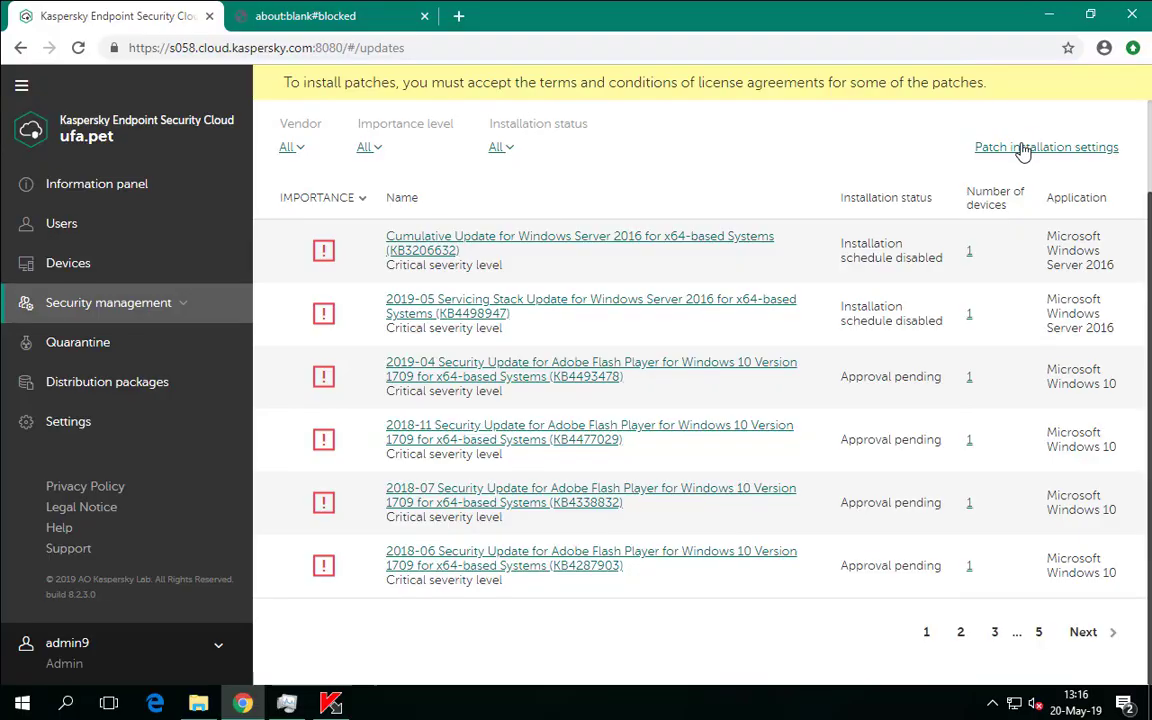
{"action": "left_click", "coordinate": [1022, 150]}
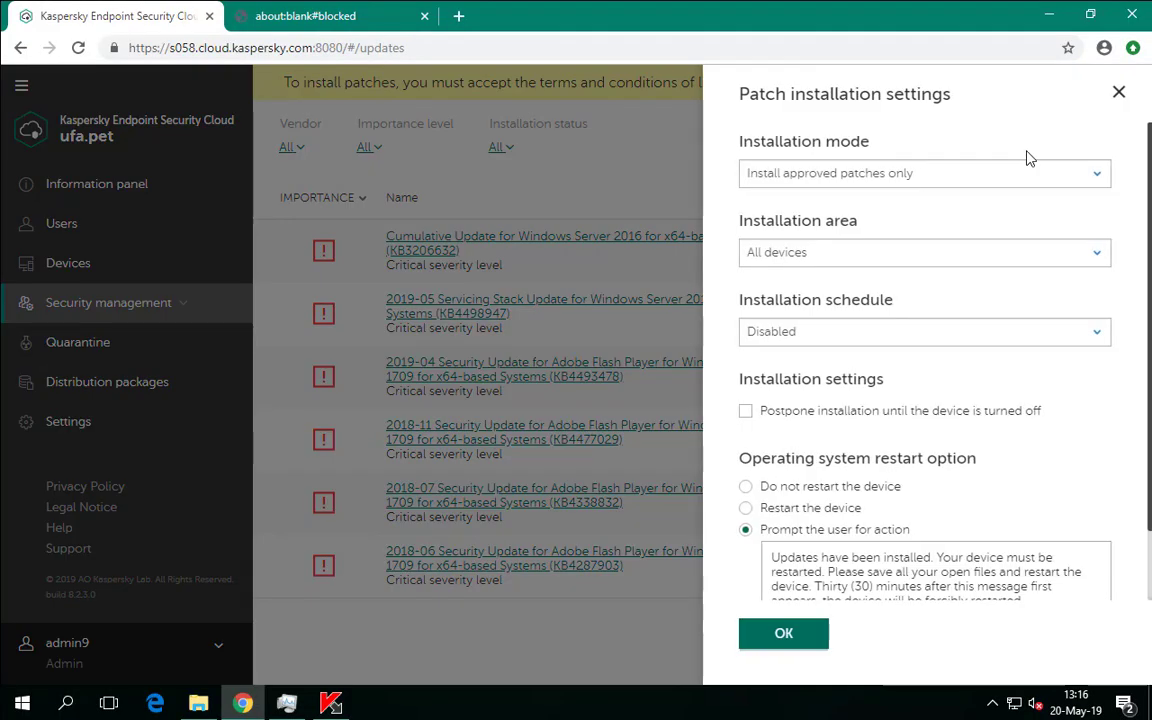
{"action": "left_click", "coordinate": [951, 183]}
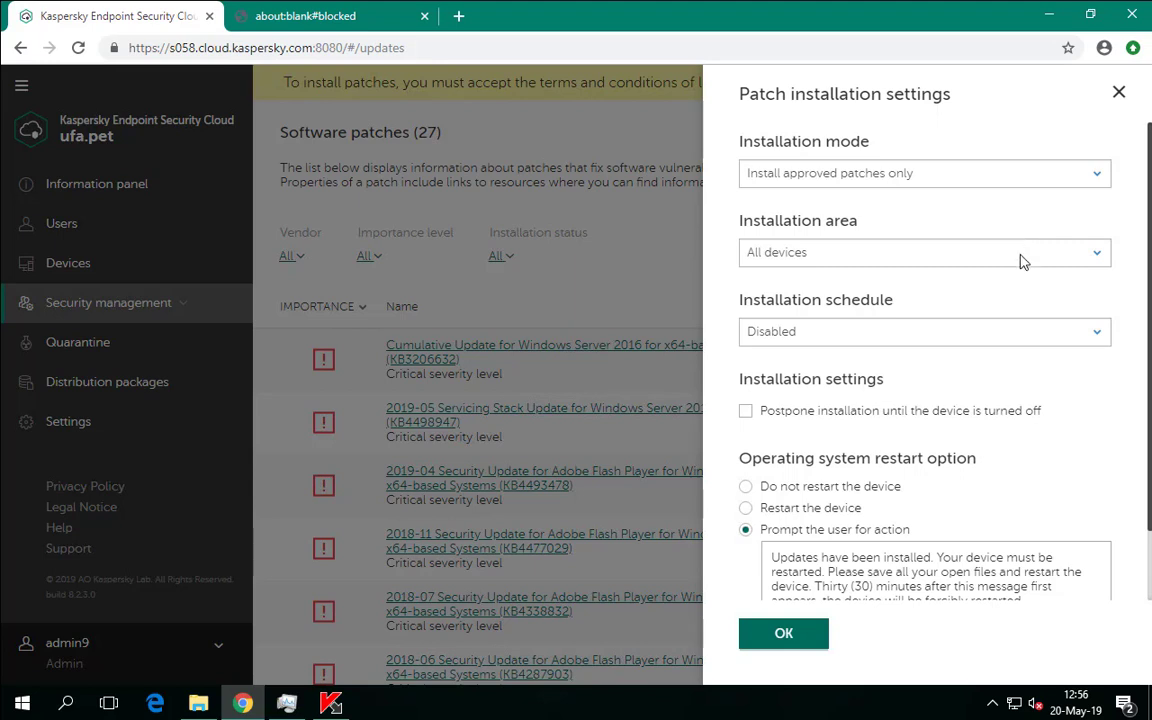
{"action": "left_click", "coordinate": [1024, 334]}
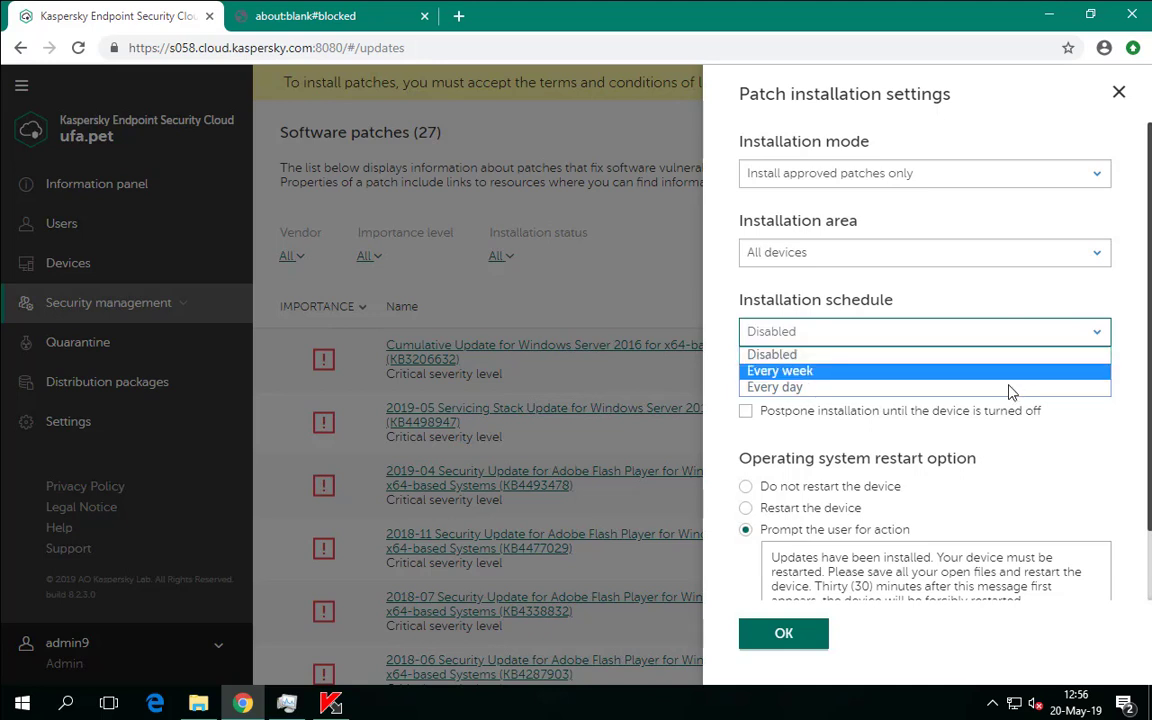
{"action": "left_click", "coordinate": [935, 387]}
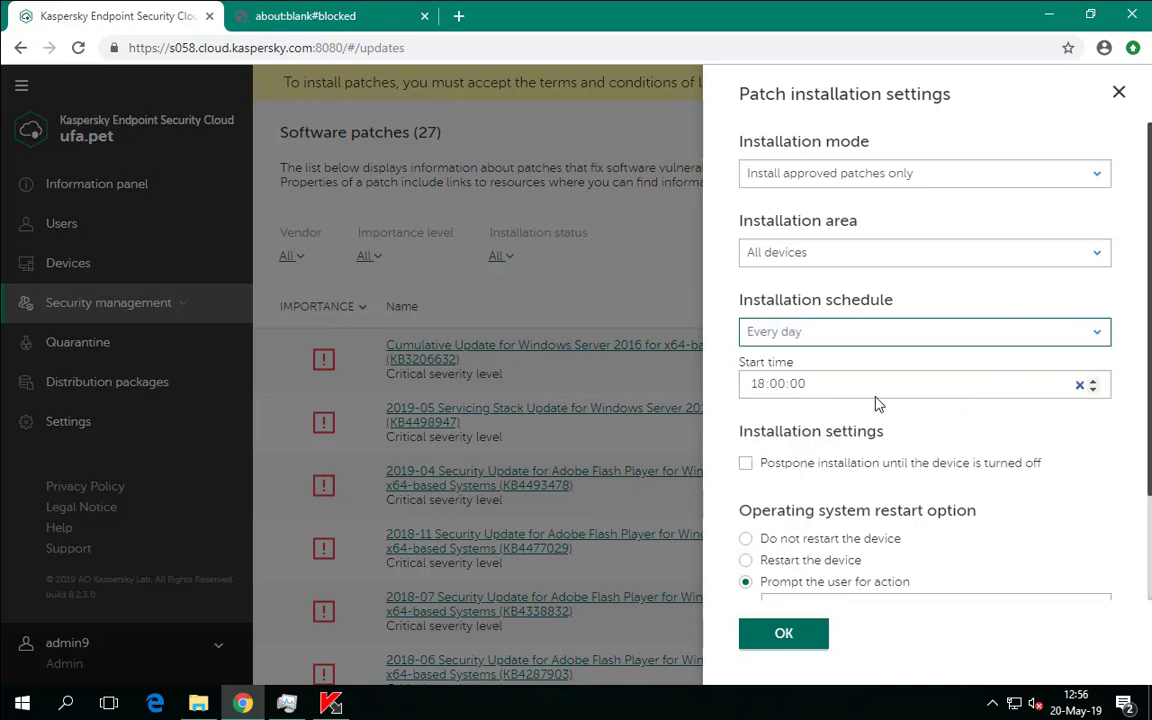
{"action": "left_click", "coordinate": [779, 390]}
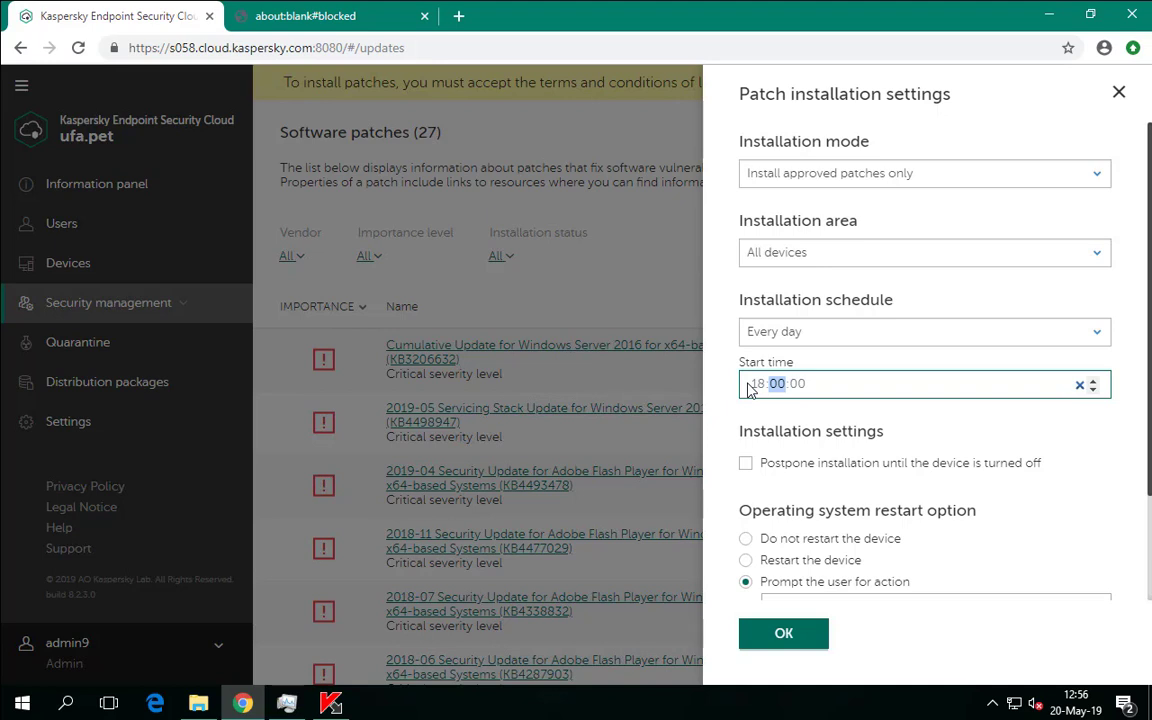
{"action": "left_click", "coordinate": [756, 385]}
{"action": "type", "text": "13"}
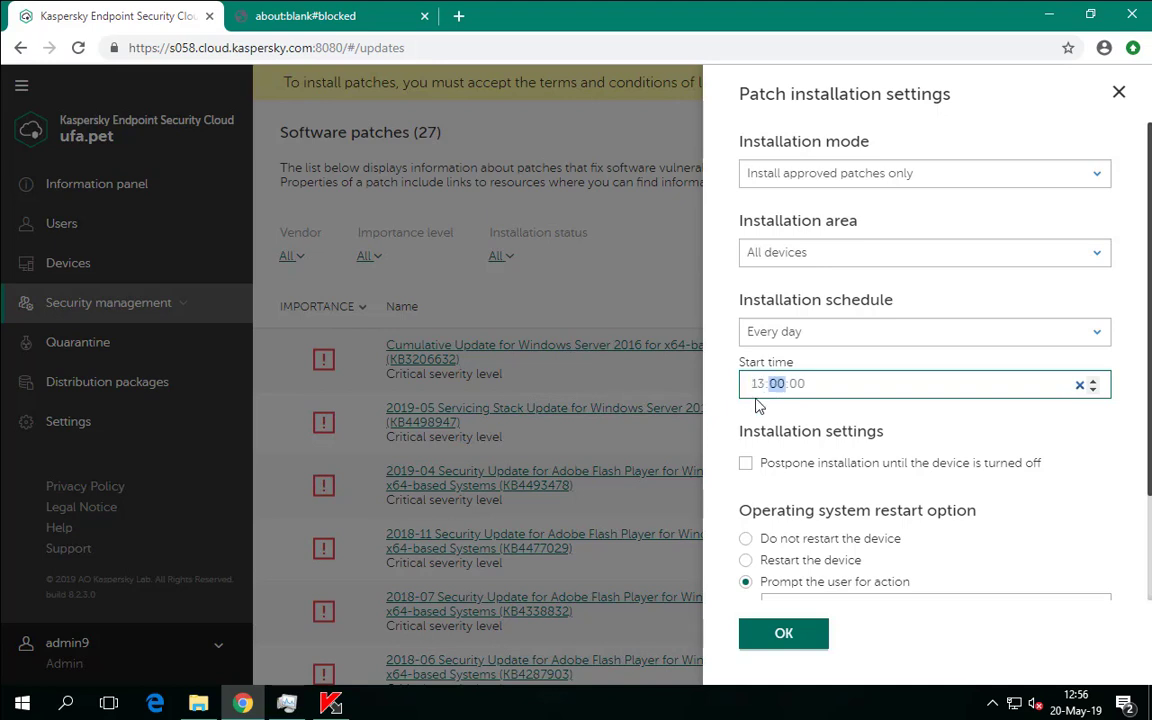
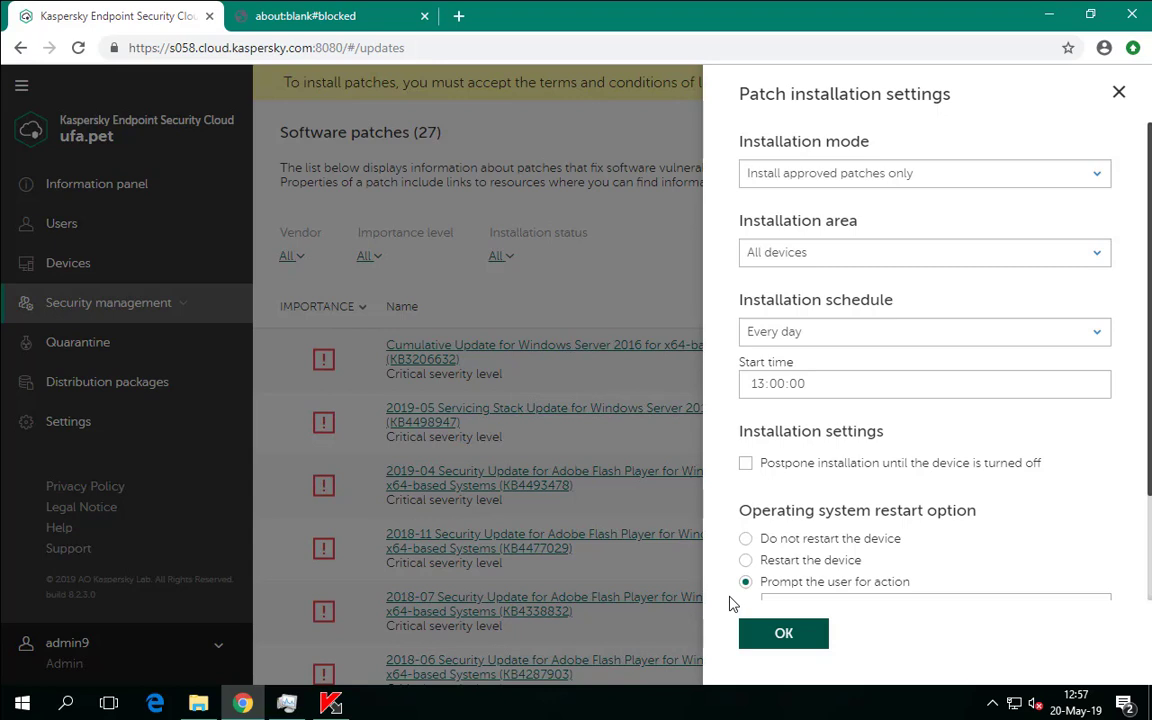
{"action": "scroll", "coordinate": [728, 530], "scroll_direction": "down", "scroll_amount": 2}
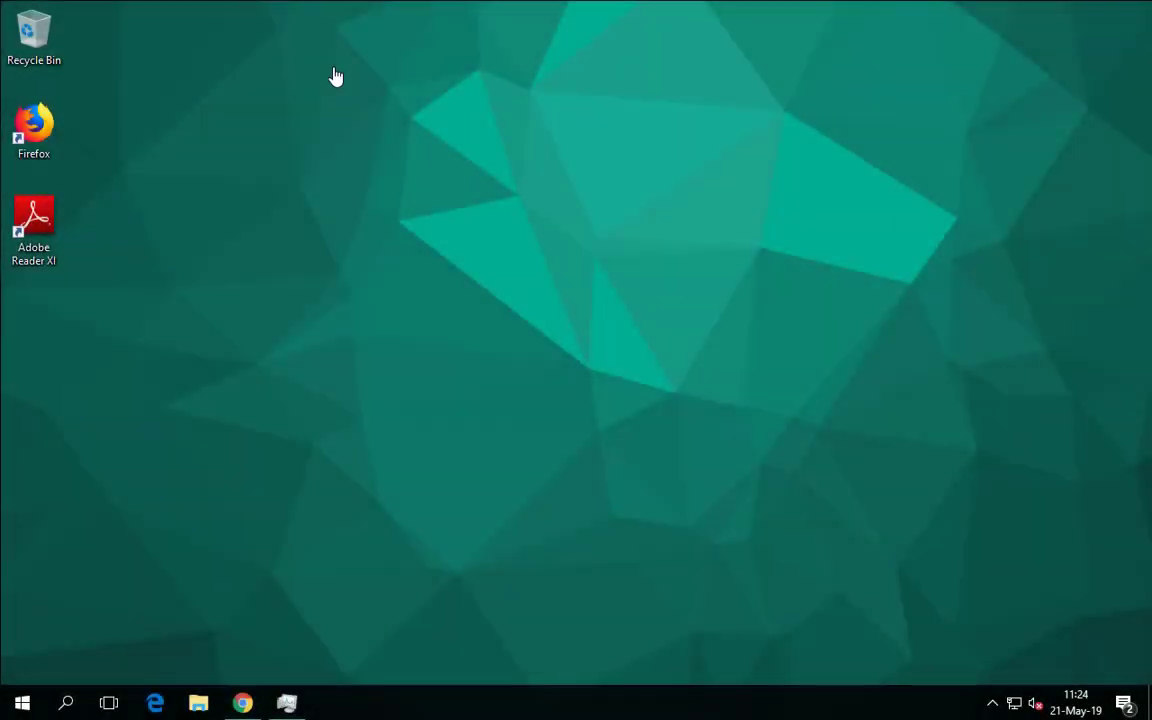
- Open Programs and Features in the Windows Control Panel, check the two Windows 10 update entries, and open the list of installed updates
{"action": "key", "text": "super"}
{"action": "type", "text": "cont"}
{"action": "key", "text": "Return"}
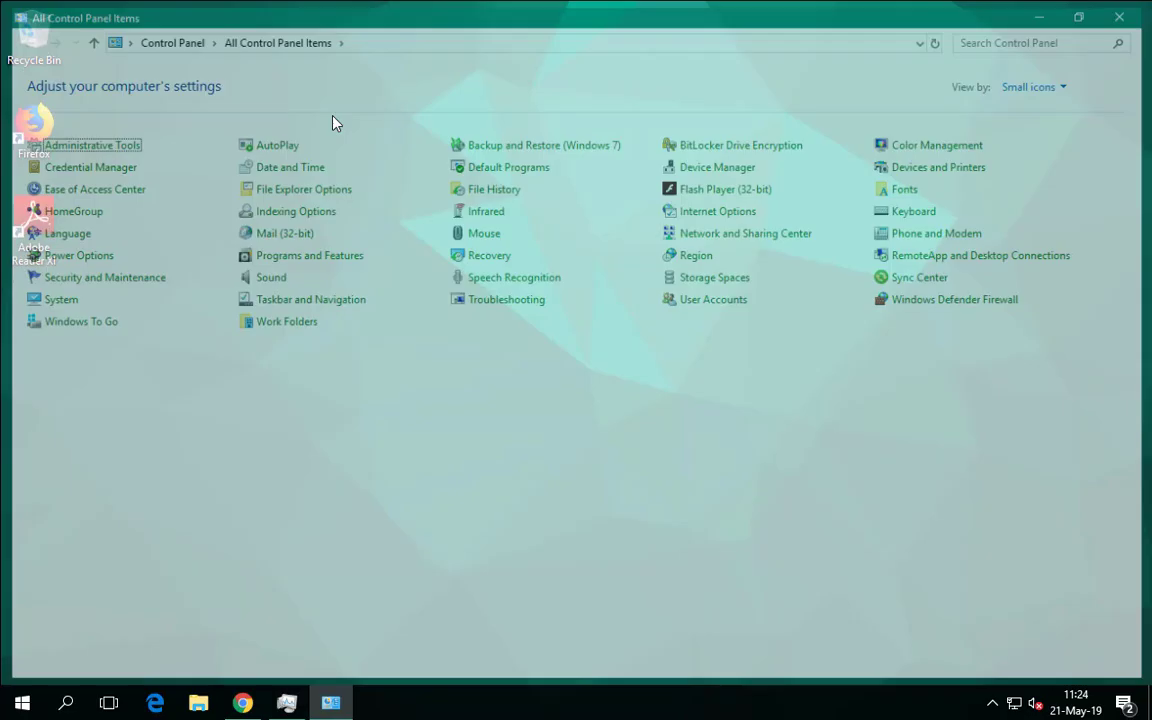
{"action": "left_click", "coordinate": [289, 256]}
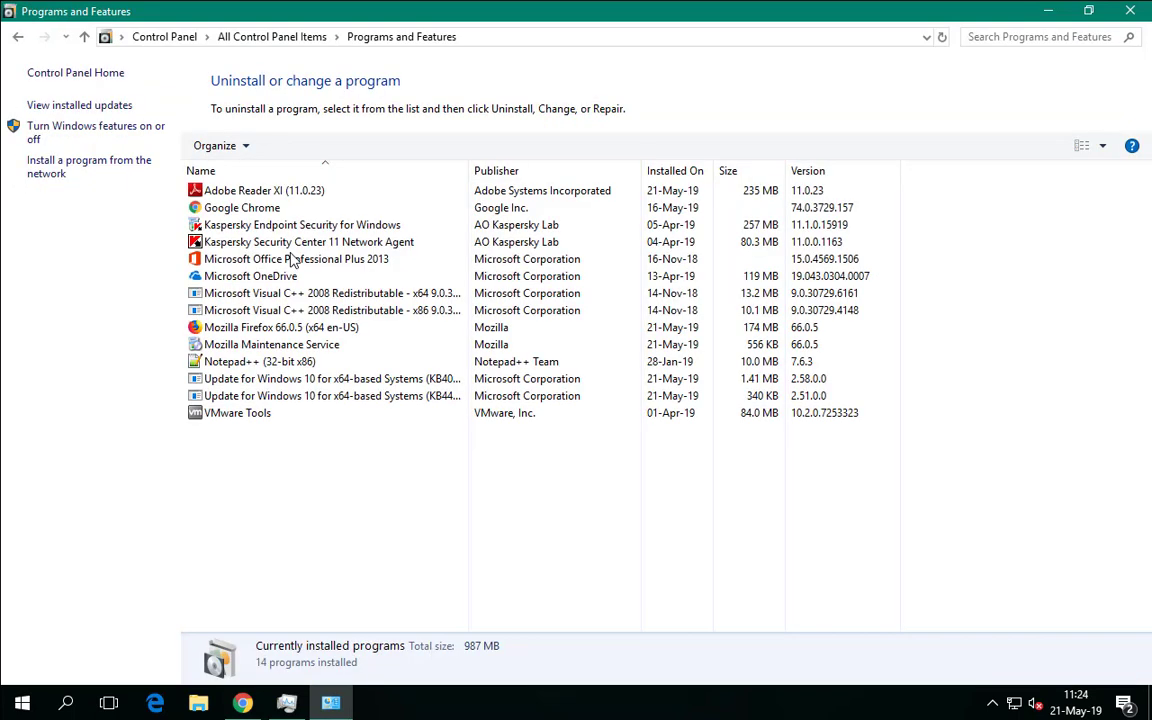
{"action": "left_click", "coordinate": [278, 396]}
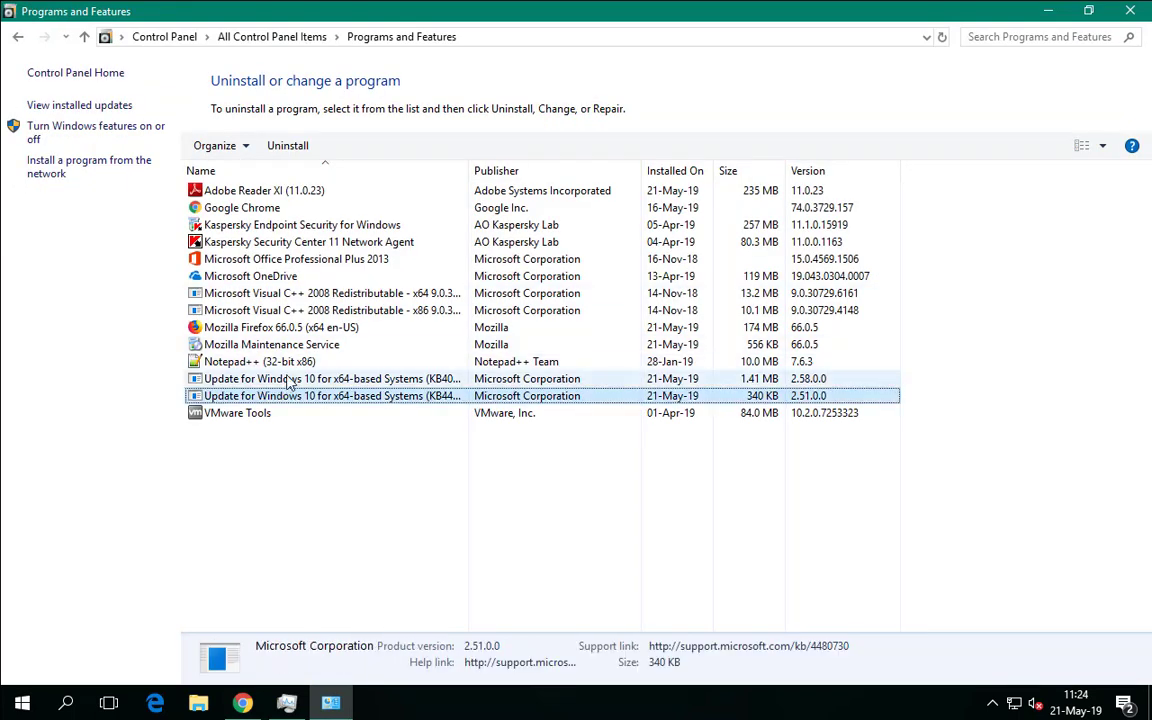
{"action": "left_click", "coordinate": [280, 378]}
{"action": "left_click", "coordinate": [75, 106]}
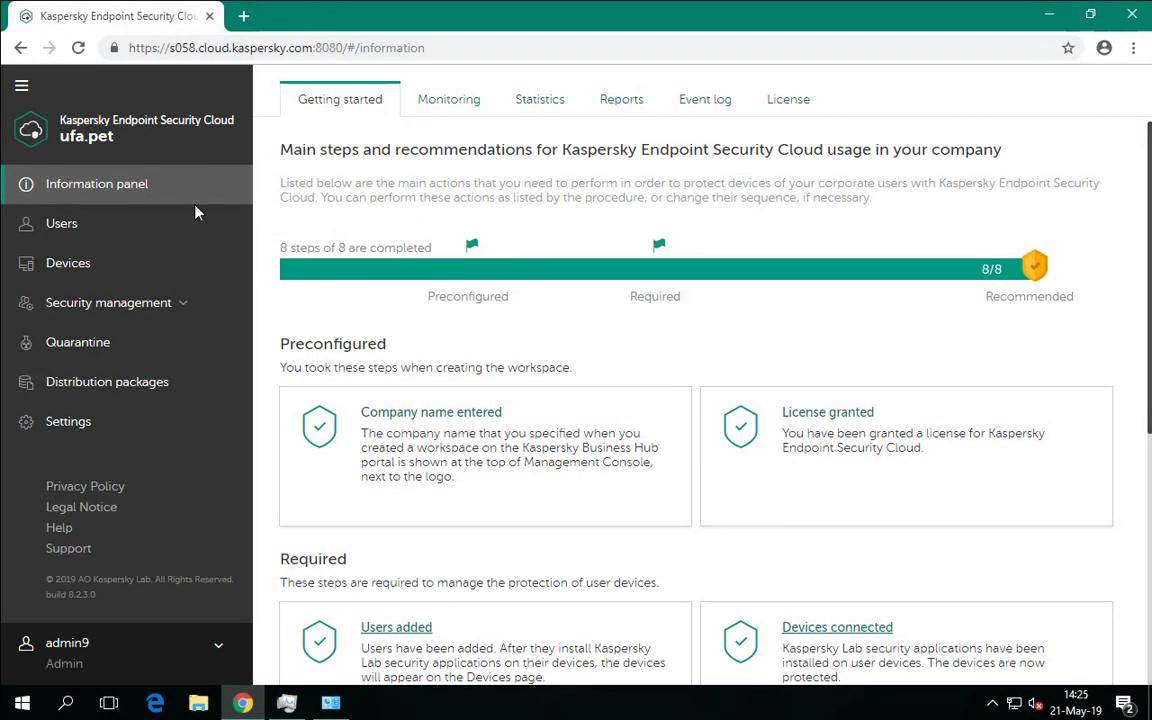
- In Kaspersky Endpoint Security Cloud, check the software vulnerabilities list under Vulnerability assessment and the software patches list under Patch management
{"action": "left_click", "coordinate": [150, 314]}
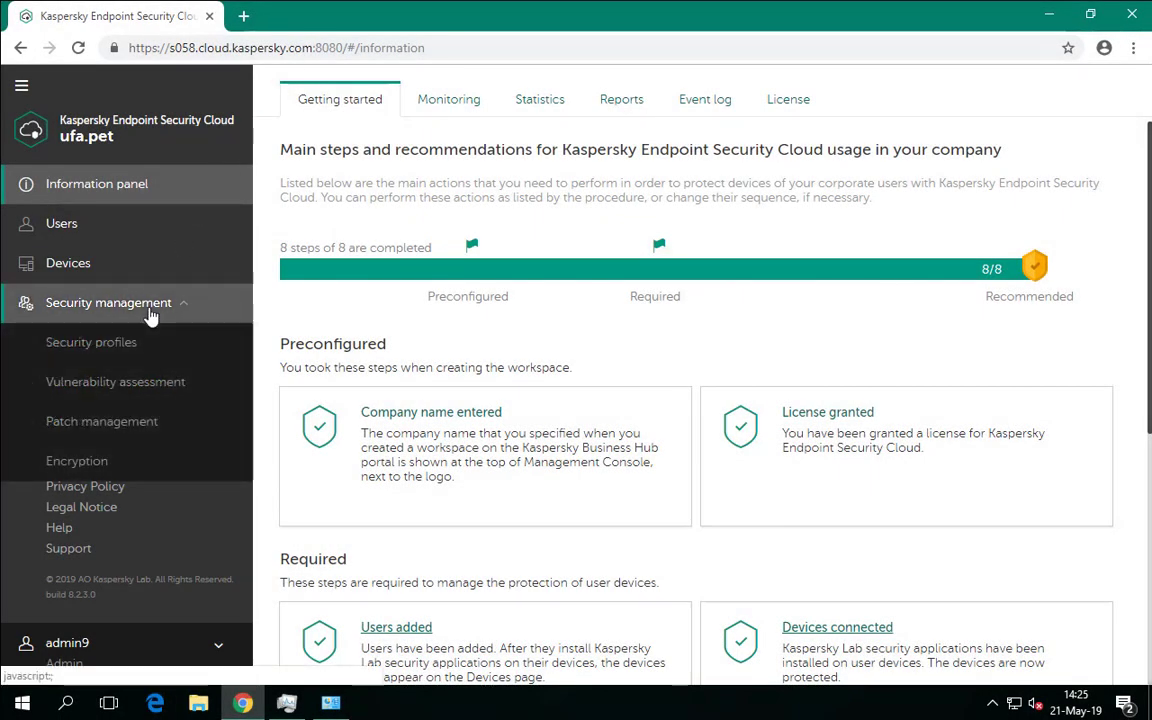
{"action": "left_click", "coordinate": [121, 382]}
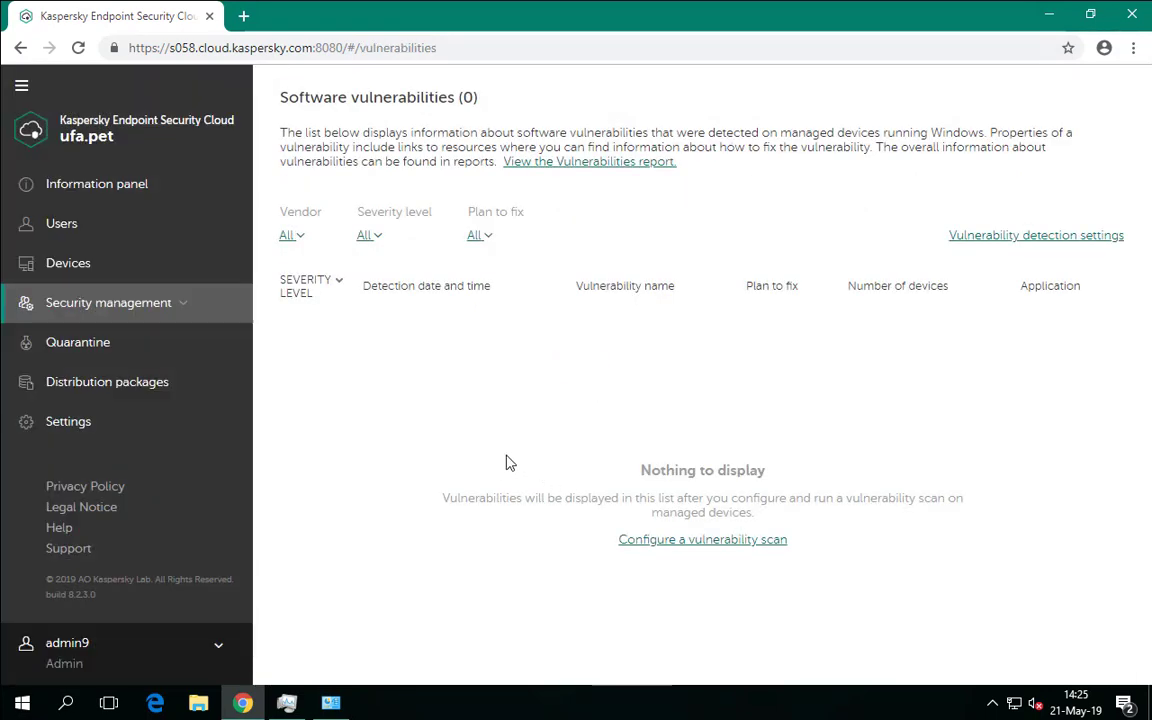
{"action": "left_click", "coordinate": [170, 302]}
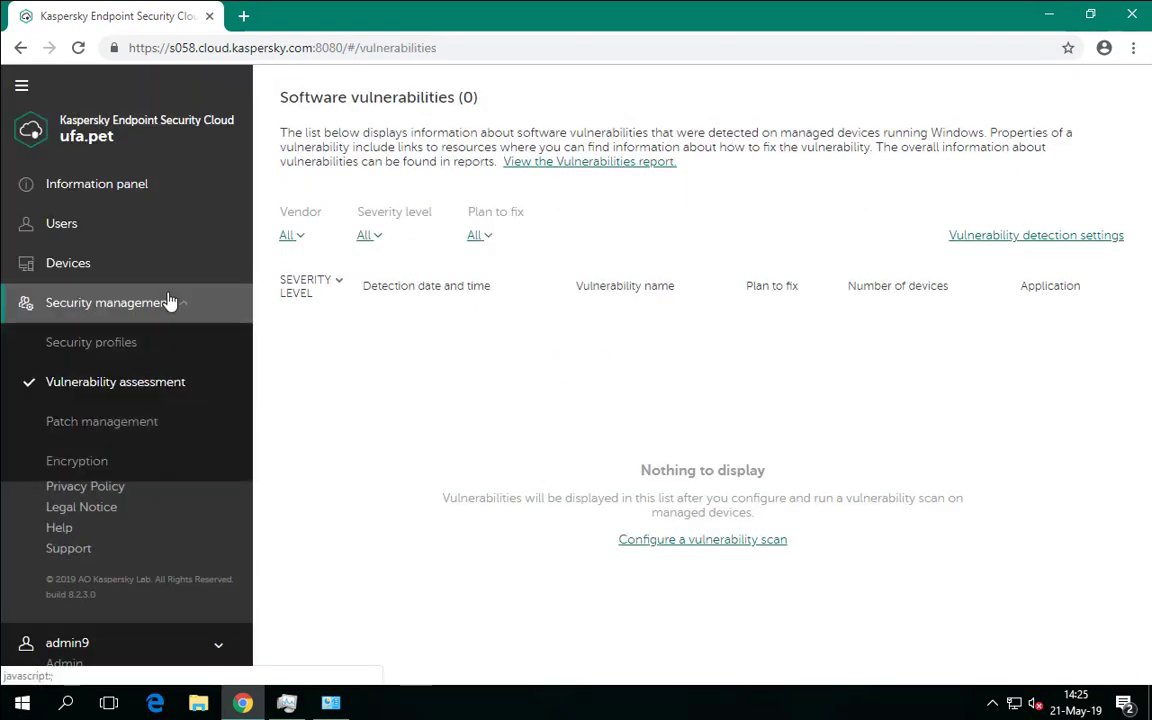
{"action": "left_click", "coordinate": [100, 421]}
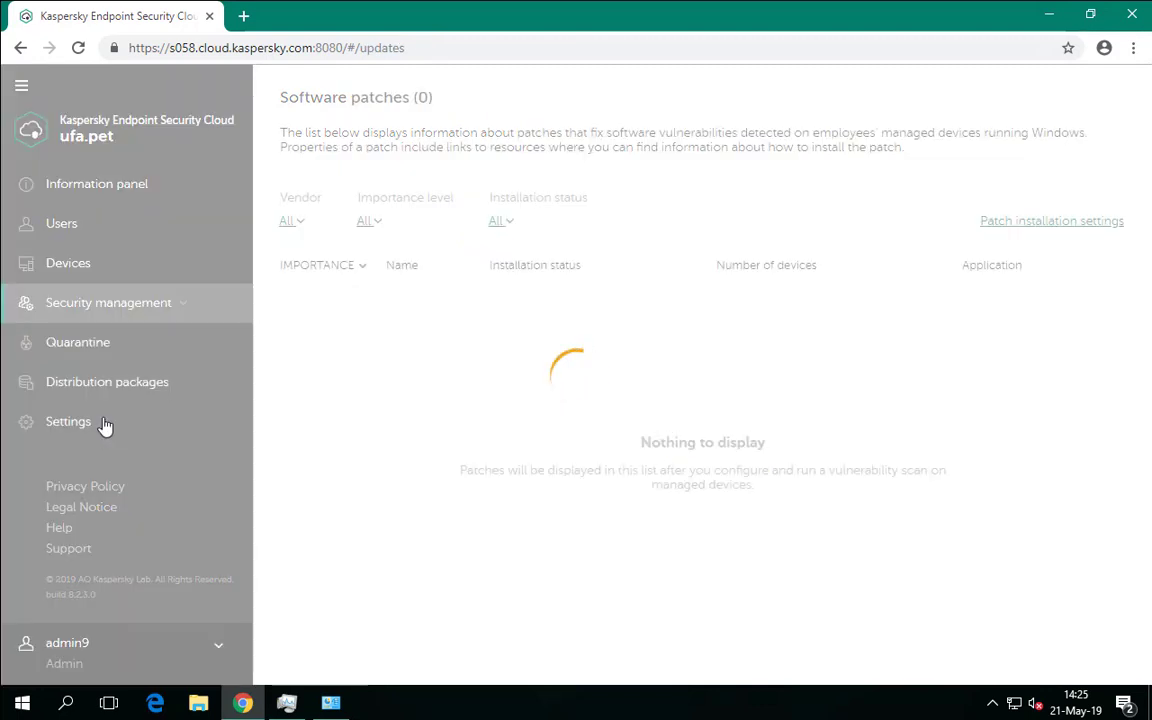
- Open the Vulnerabilities report from the information panel's reports, review its chart, and create a PDF file of it
{"action": "left_click", "coordinate": [107, 188]}
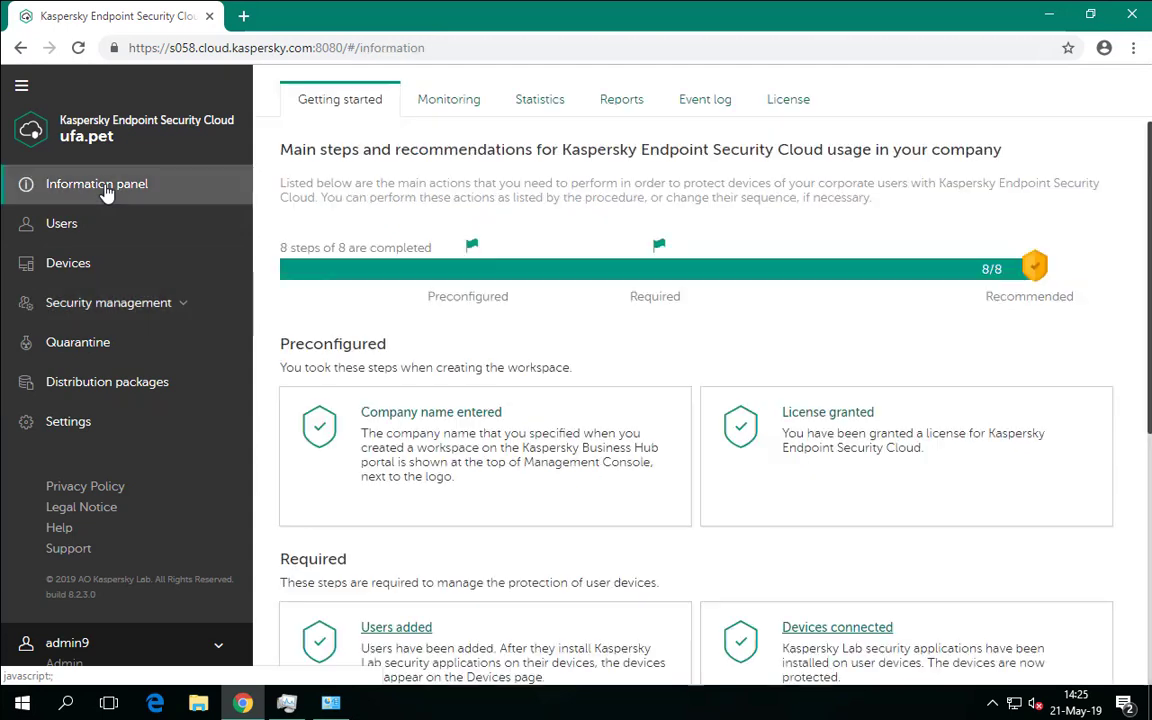
{"action": "left_click", "coordinate": [621, 104]}
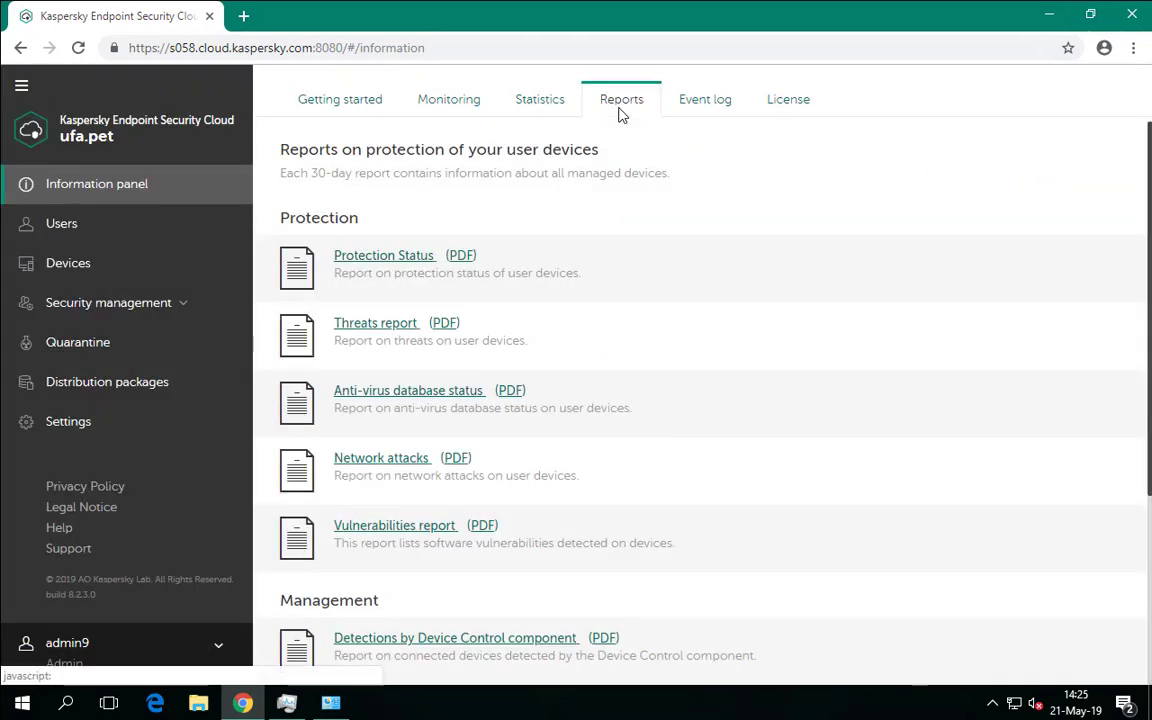
{"action": "left_click", "coordinate": [392, 528]}
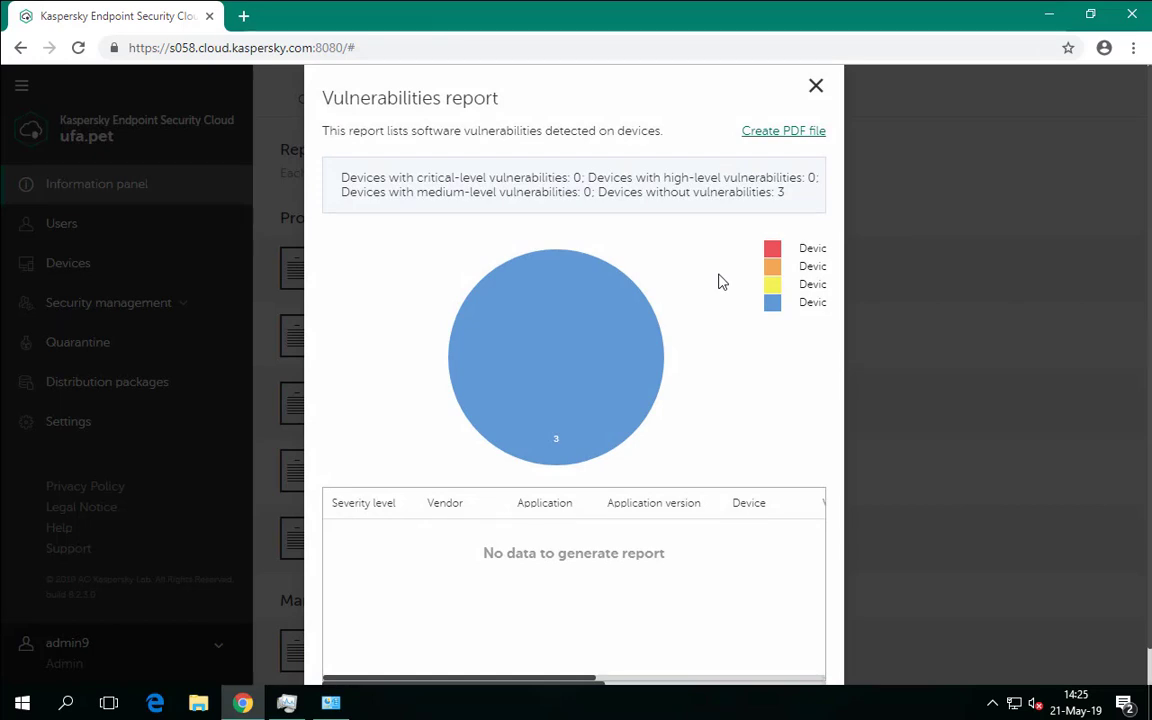
{"action": "left_click", "coordinate": [792, 135]}
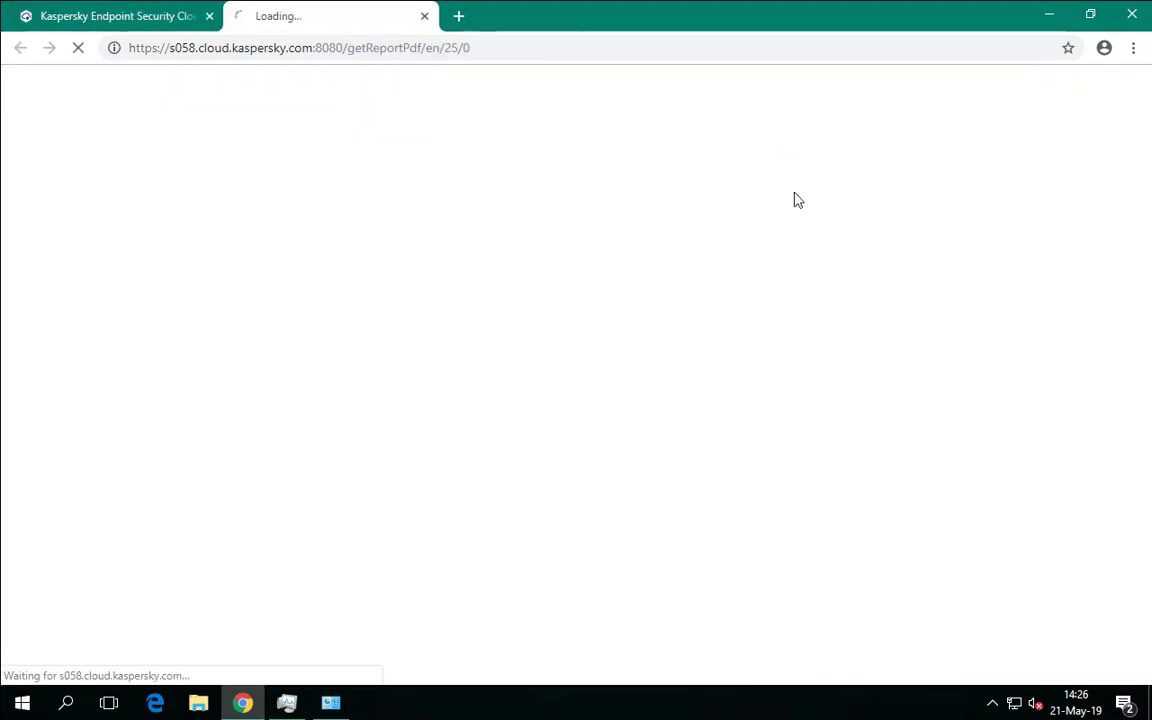